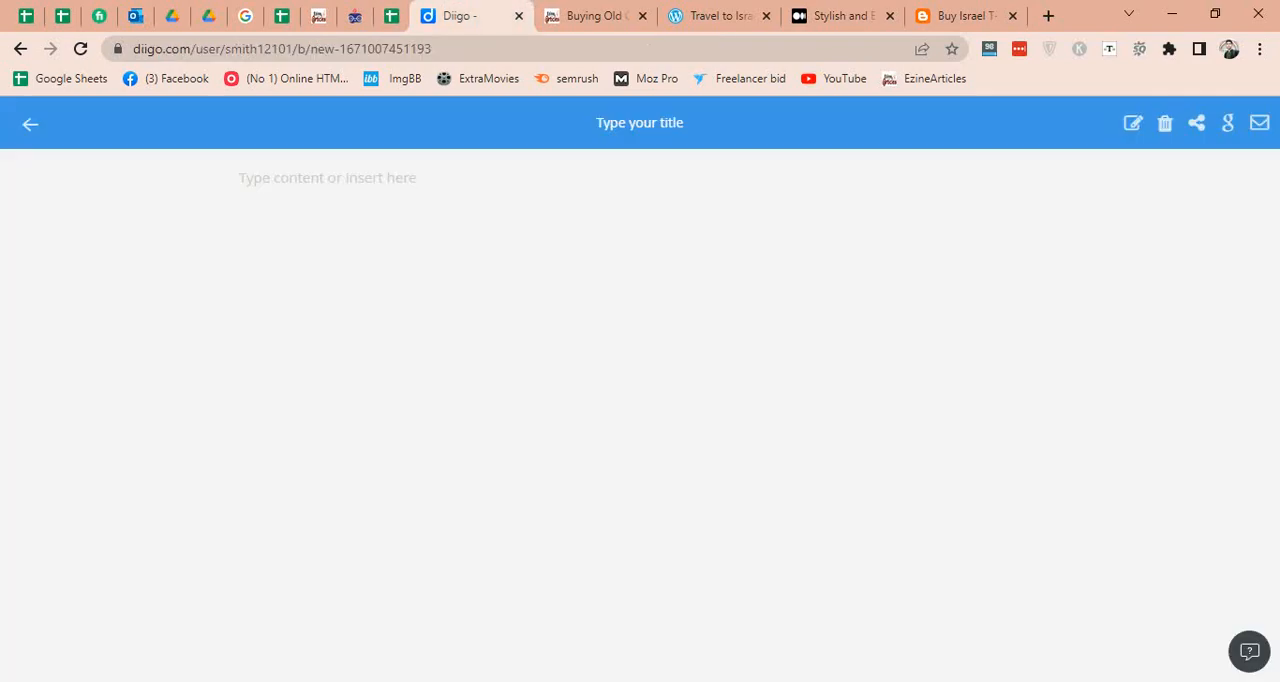
key(ctrl+Tab)
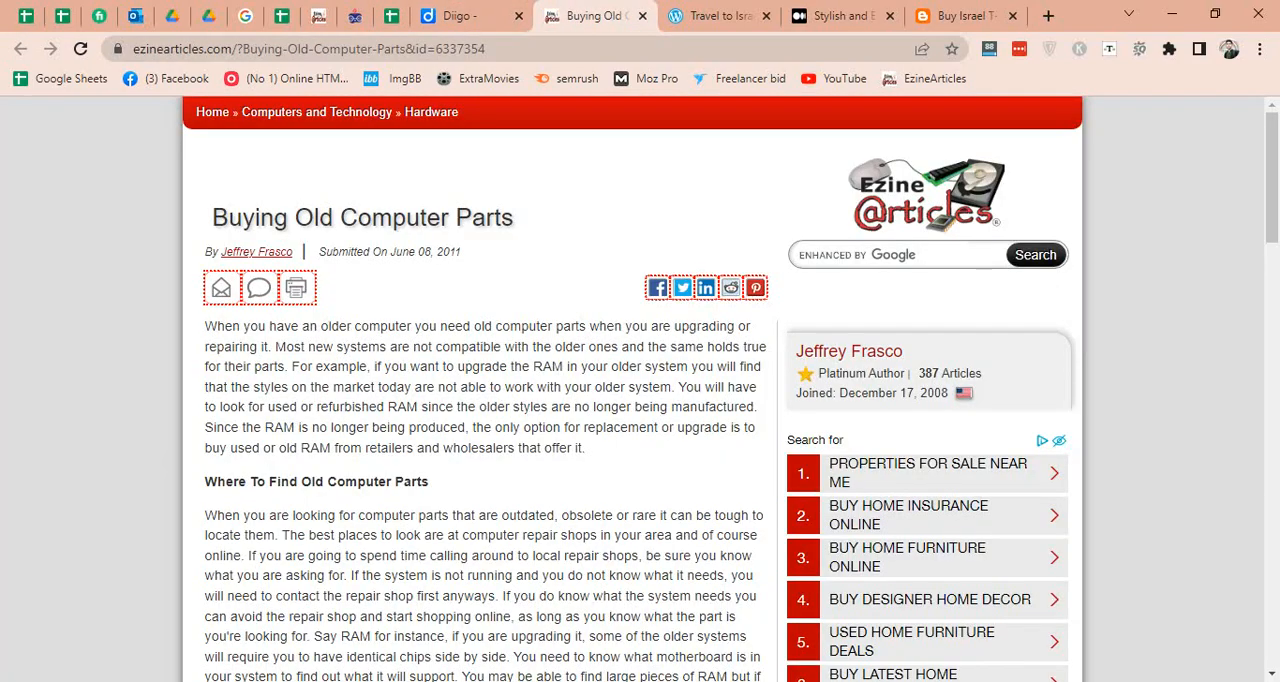
Copy the article title "Buying Old Computer Parts" from the EzineArticles page and use it as the new Diigo note's title.
drag(514, 217, 212, 217)
key(ctrl+c)
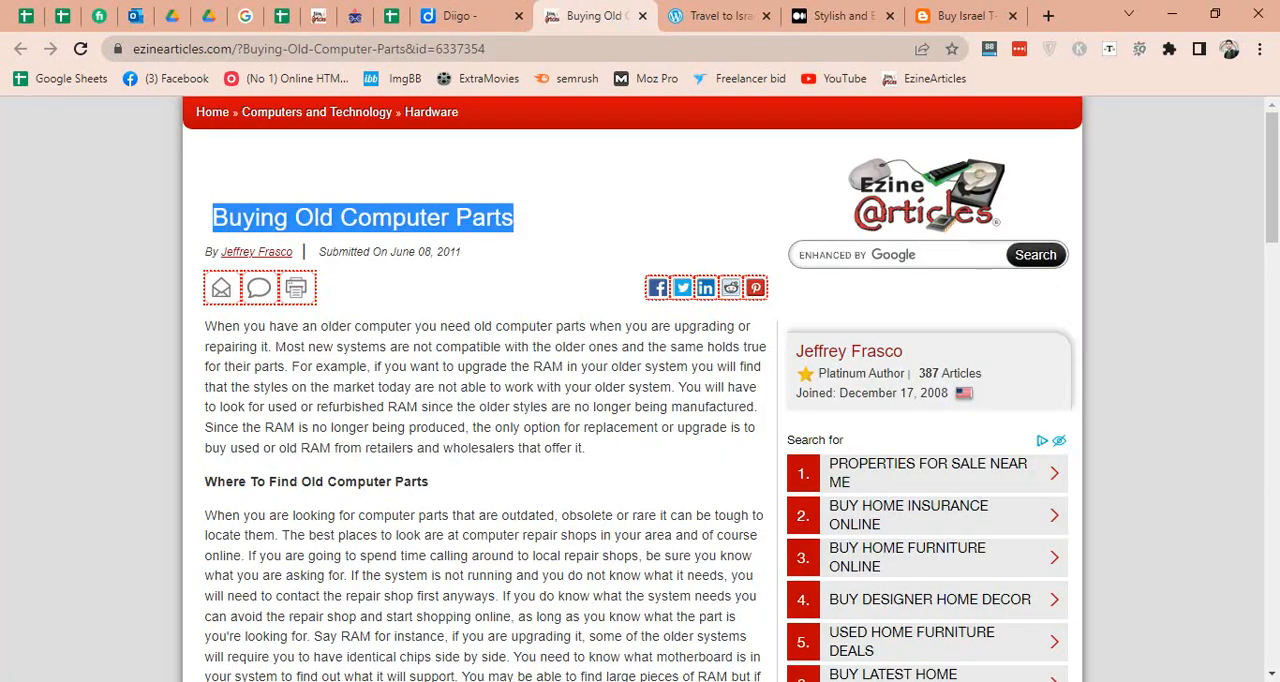
key(ctrl+shift+Tab)
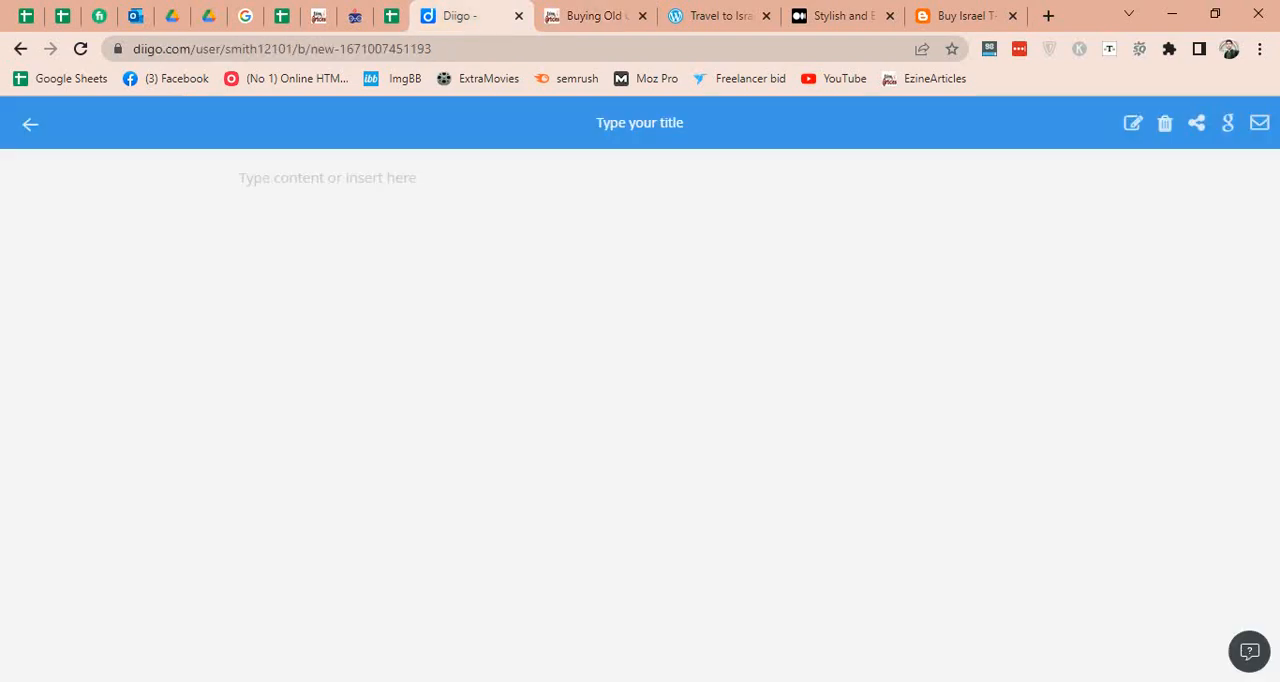
click(640, 123)
key(ctrl+v)
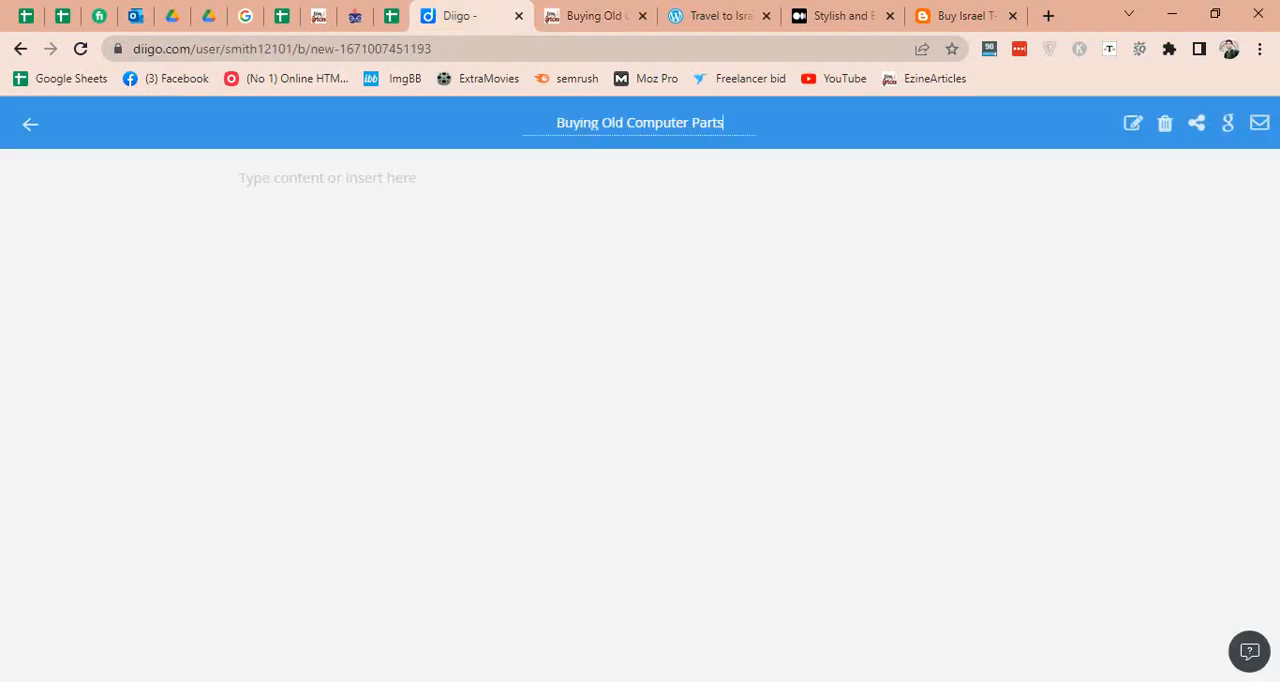
click(280, 178)
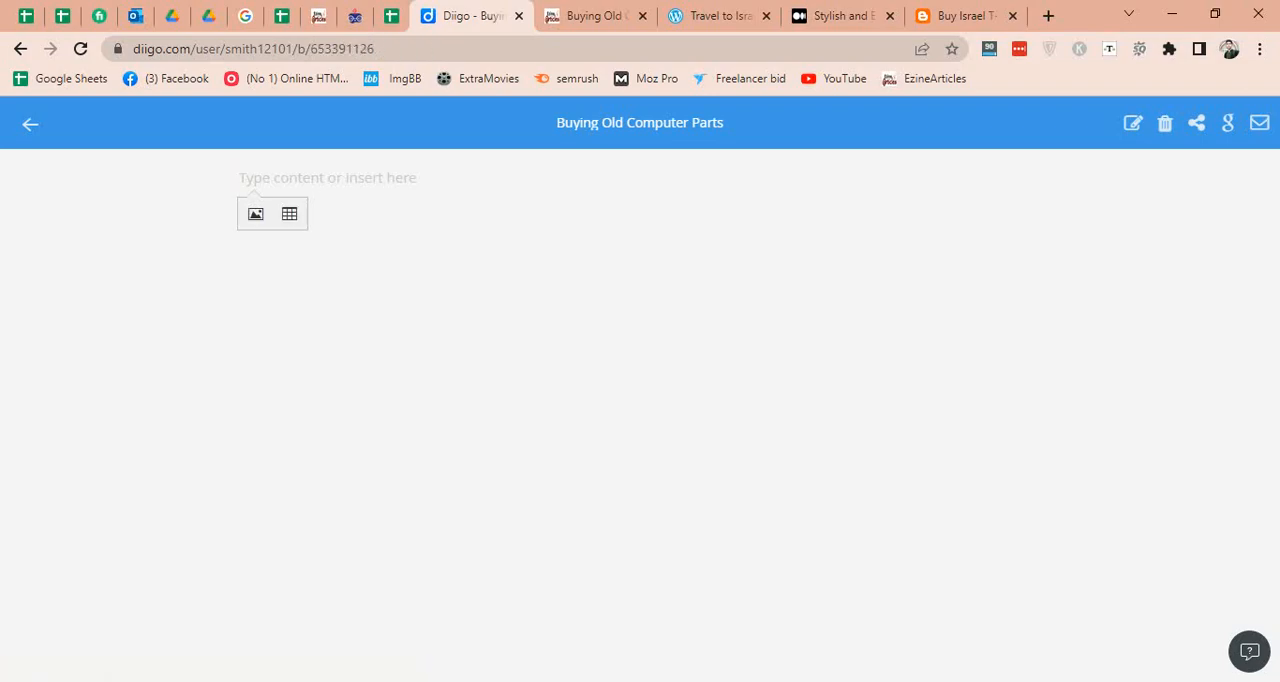
Copy the full EzineArticles article body into SpinBot's input, replacing the old text, and delete the surplus lines at its end.
click(595, 15)
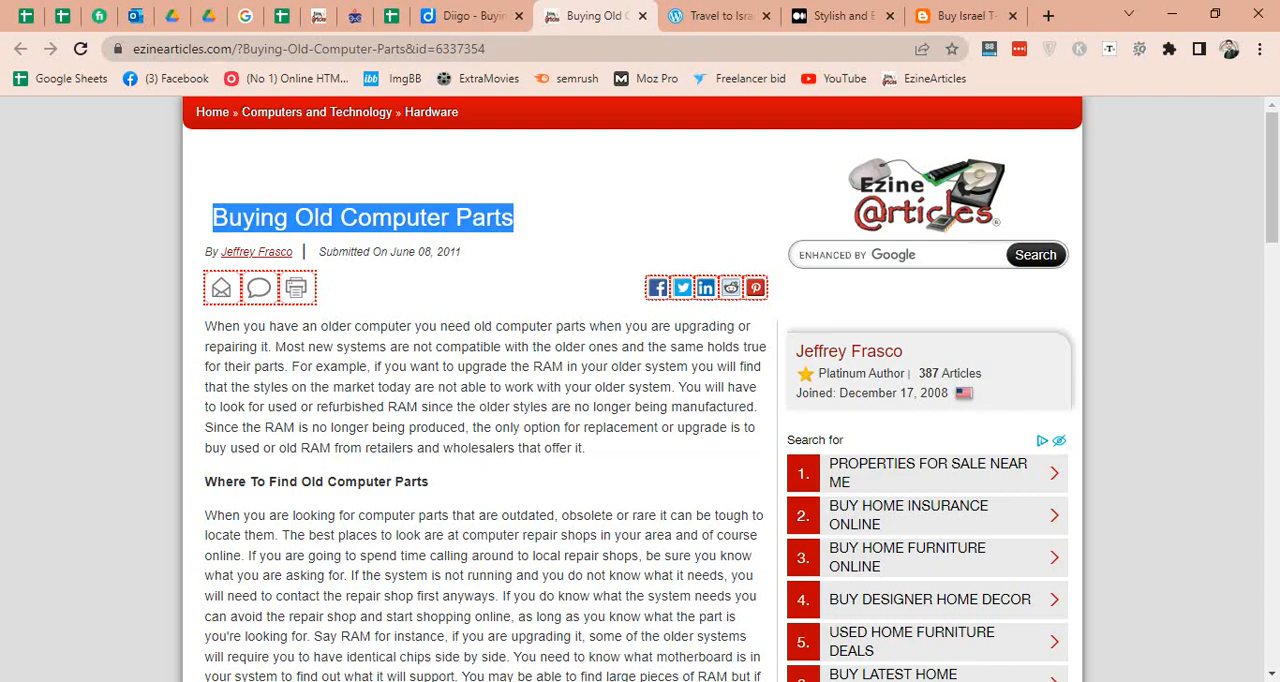
drag(205, 326, 720, 660)
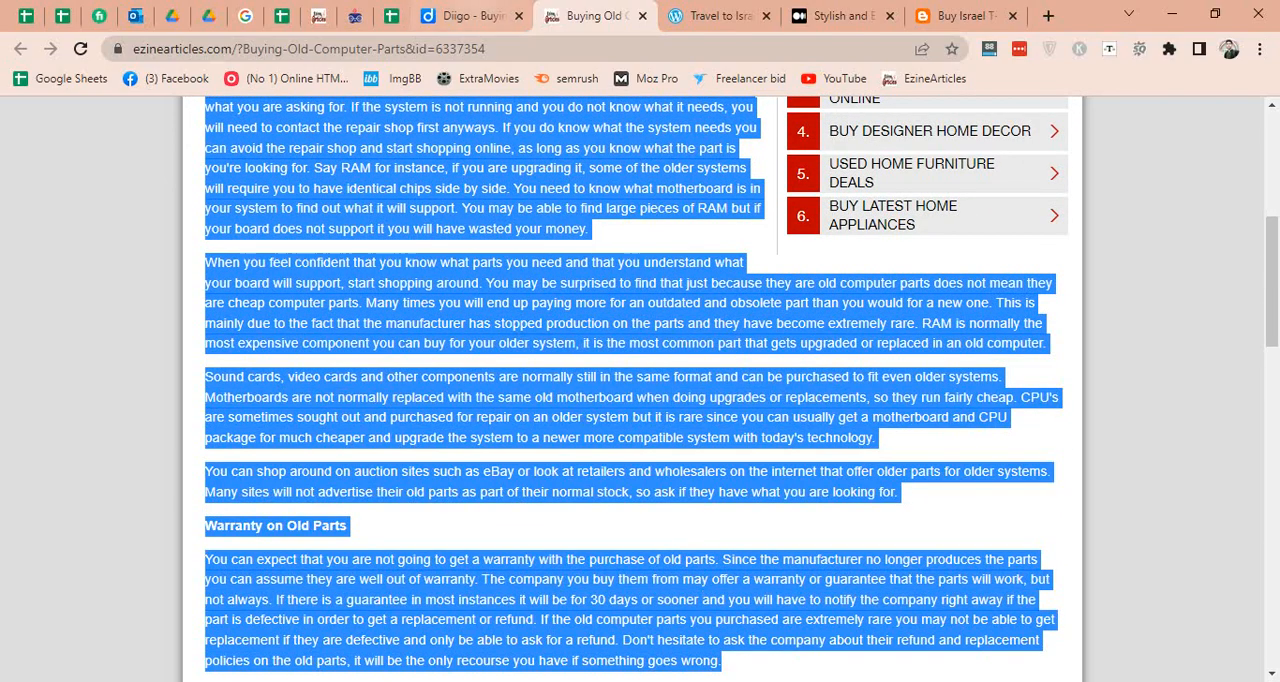
click(470, 15)
click(355, 15)
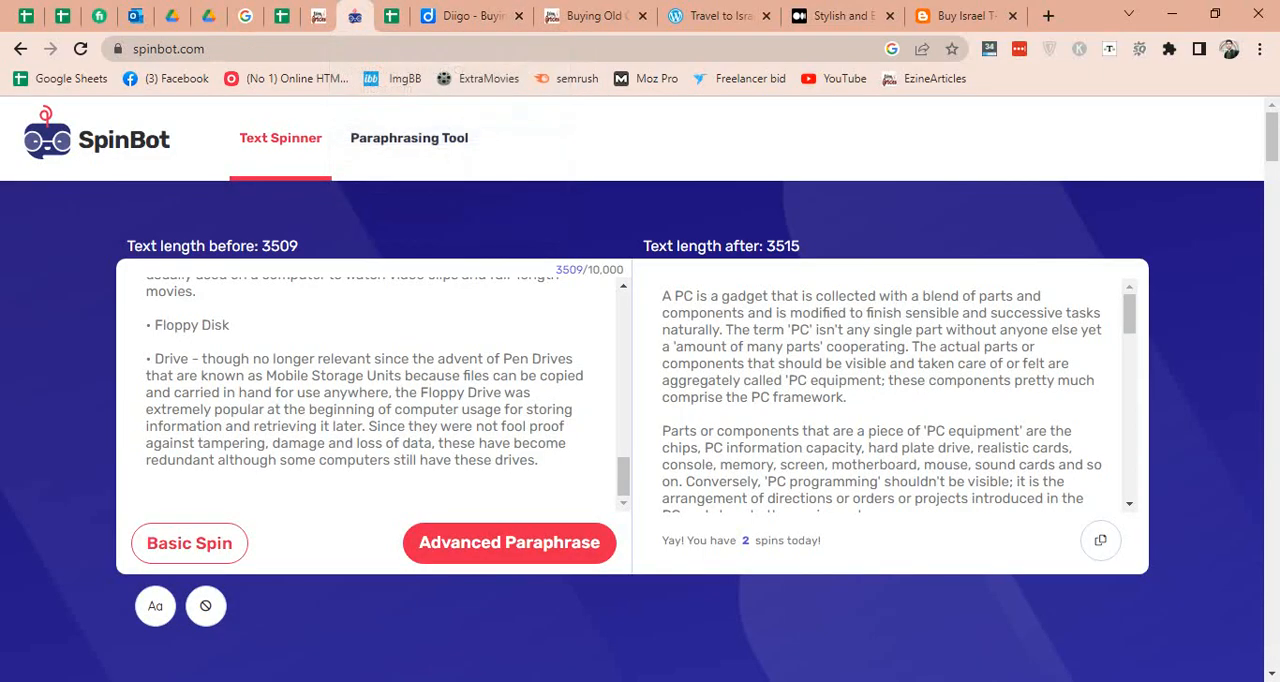
key(ctrl+a)
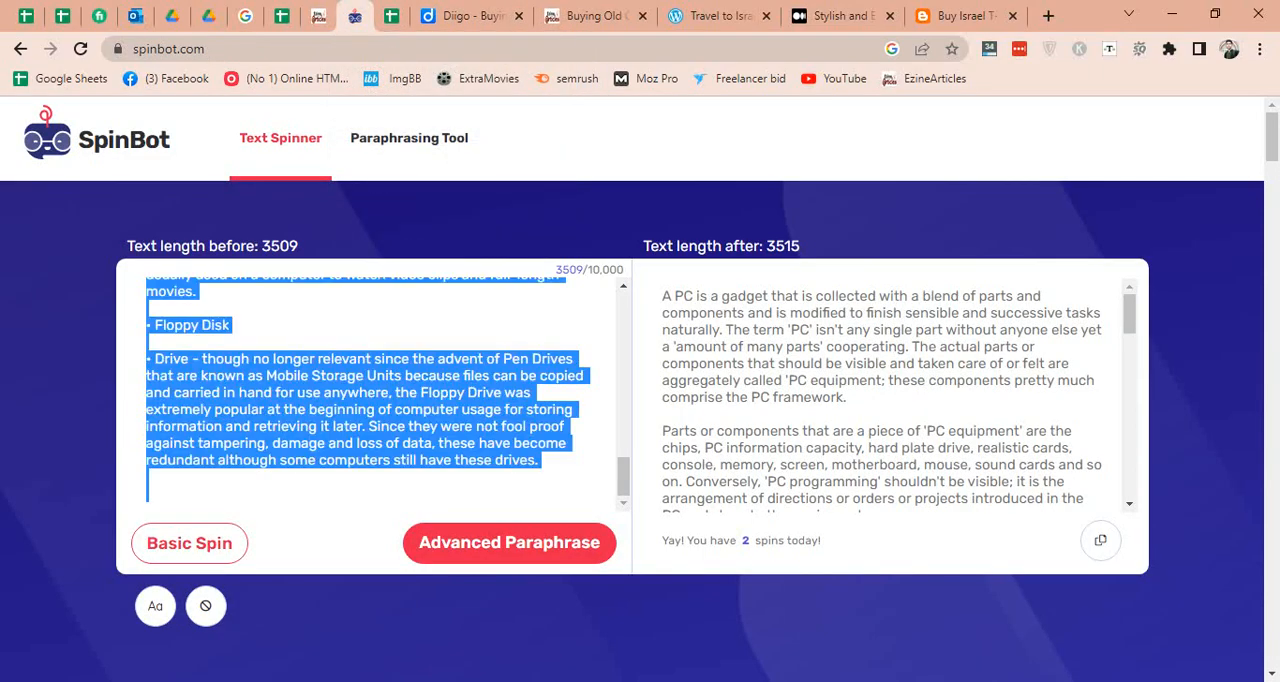
key(ctrl+v)
drag(147, 444, 472, 495)
key(BackSpace)
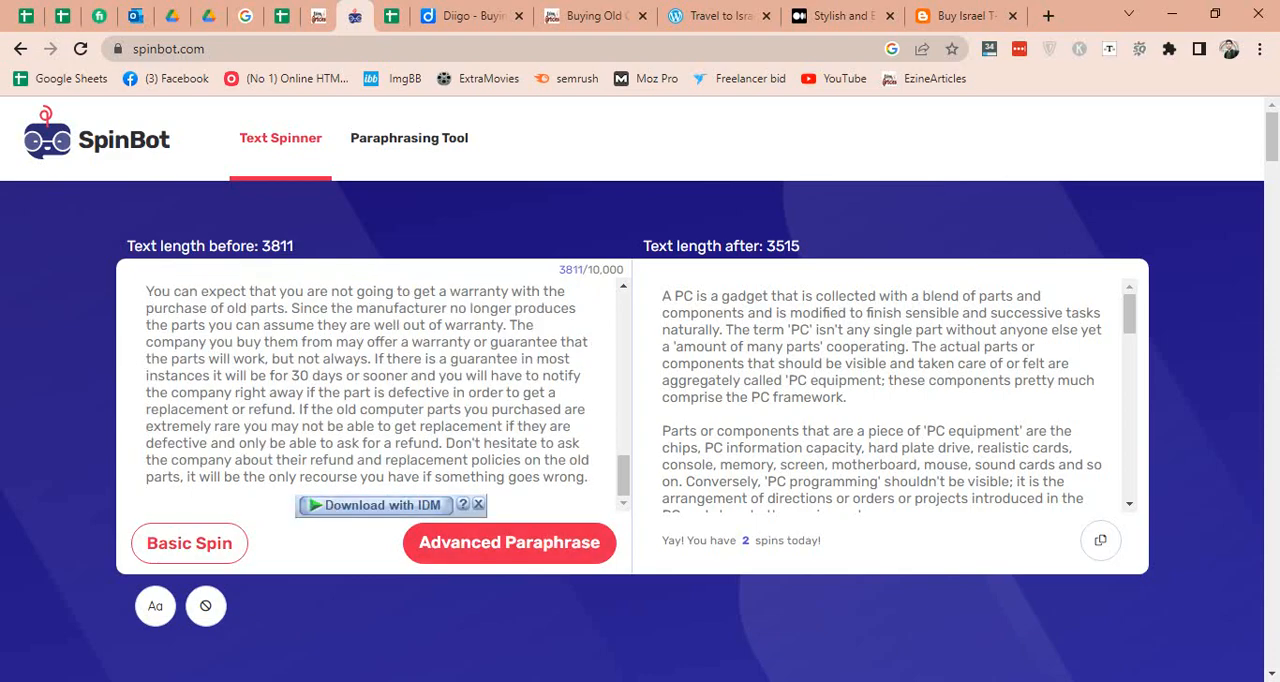
Rewrite the article with Basic Spin and paste the rewritten text into the body of the Diigo note.
click(189, 543)
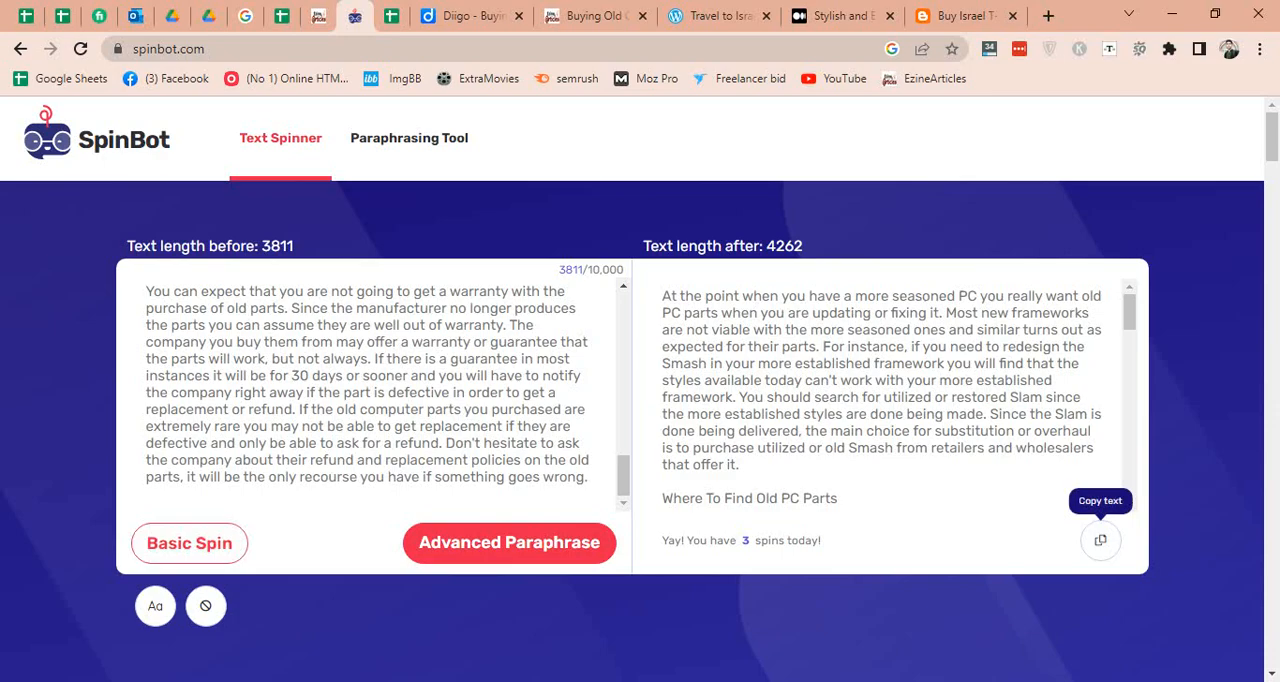
click(1100, 540)
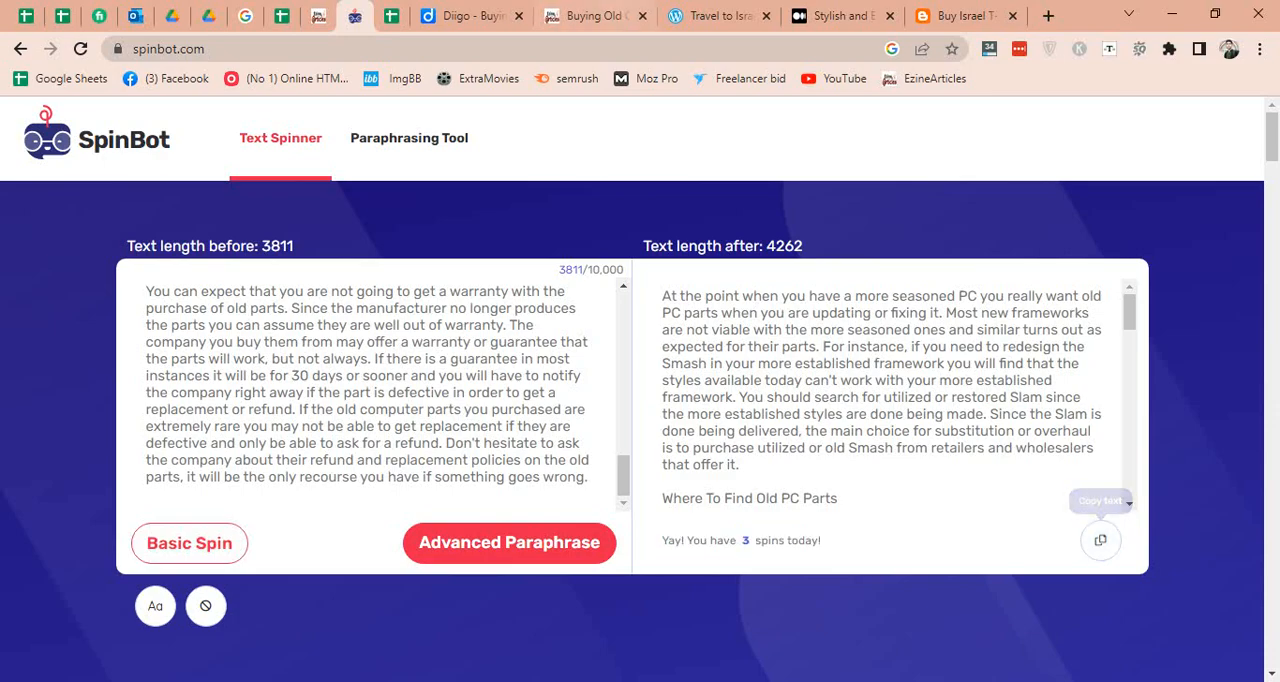
click(465, 15)
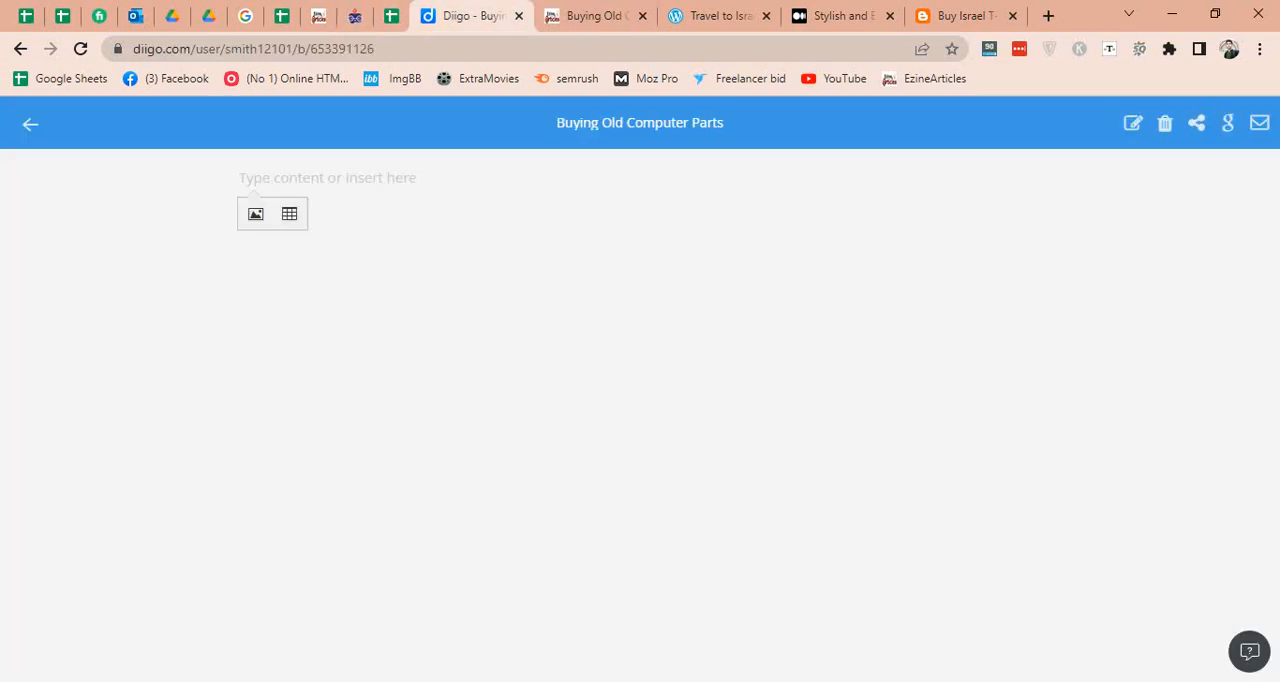
key(ctrl+v)
drag(1271, 300, 1271, 496)
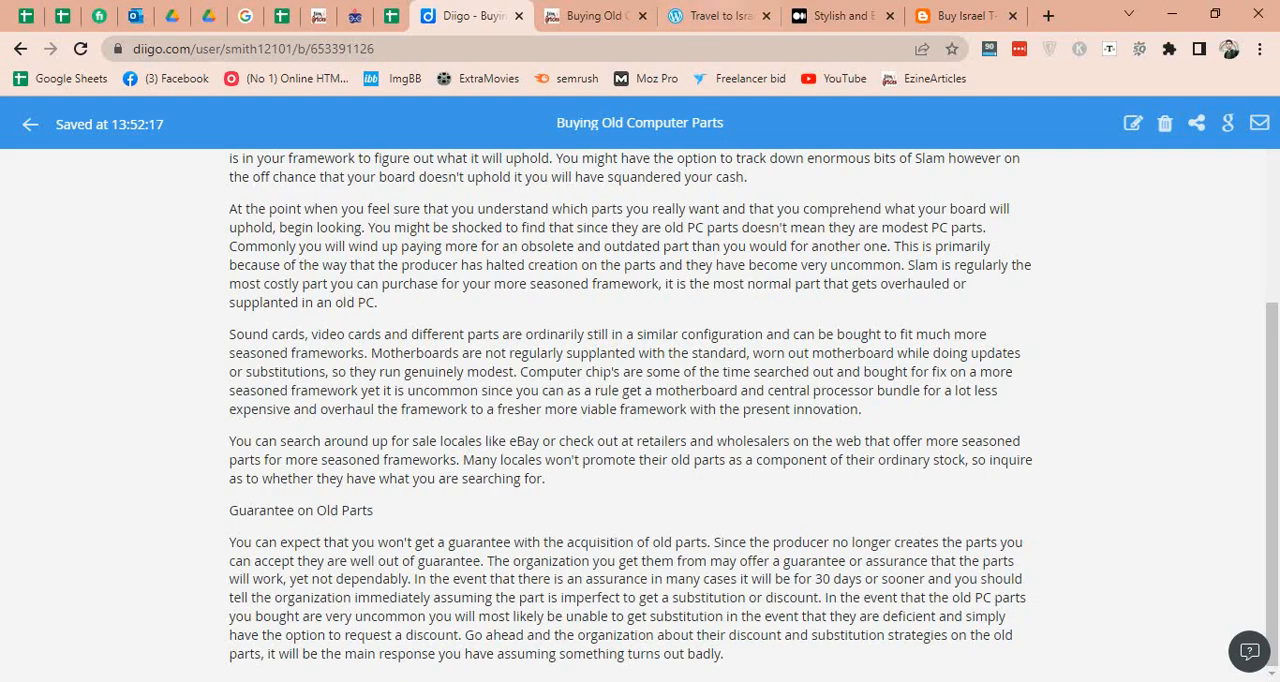
Copy the keyword "power button on motherboard" from C4 of the Web 2.0 sheet and insert it after "old PC" in the Diigo note.
click(390, 15)
key(Up)
key(Up)
key(Up)
key(Up)
key(ctrl+c)
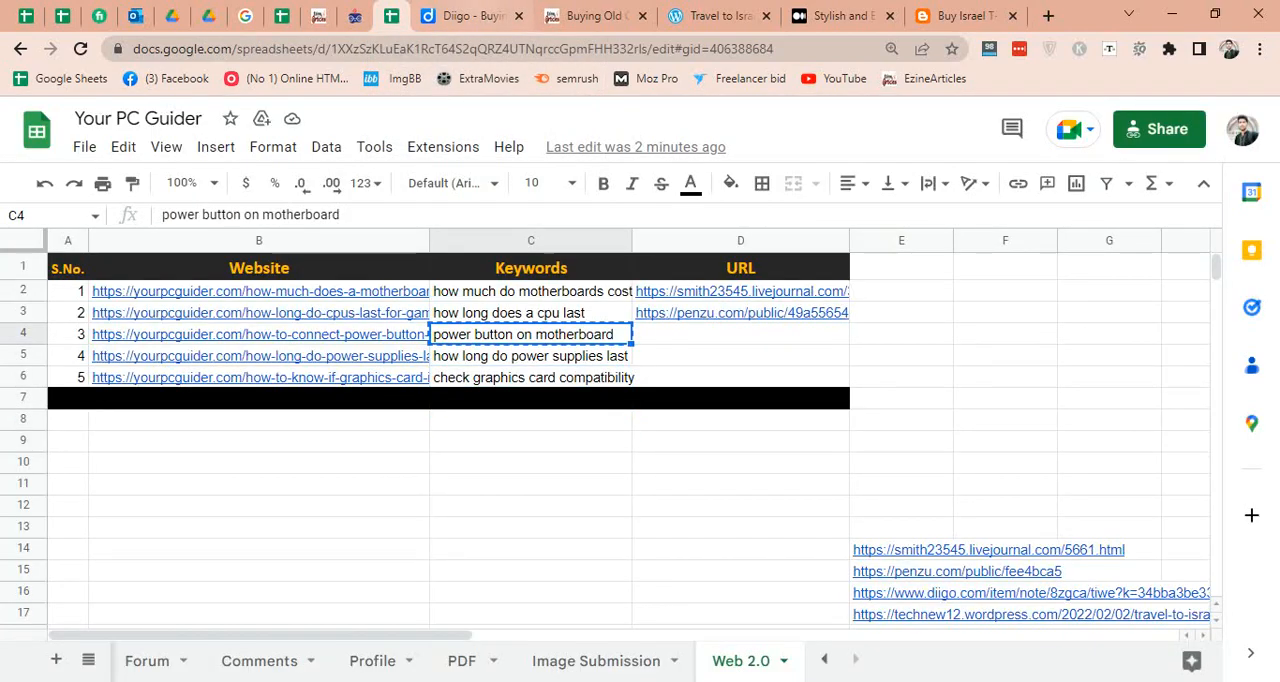
click(470, 16)
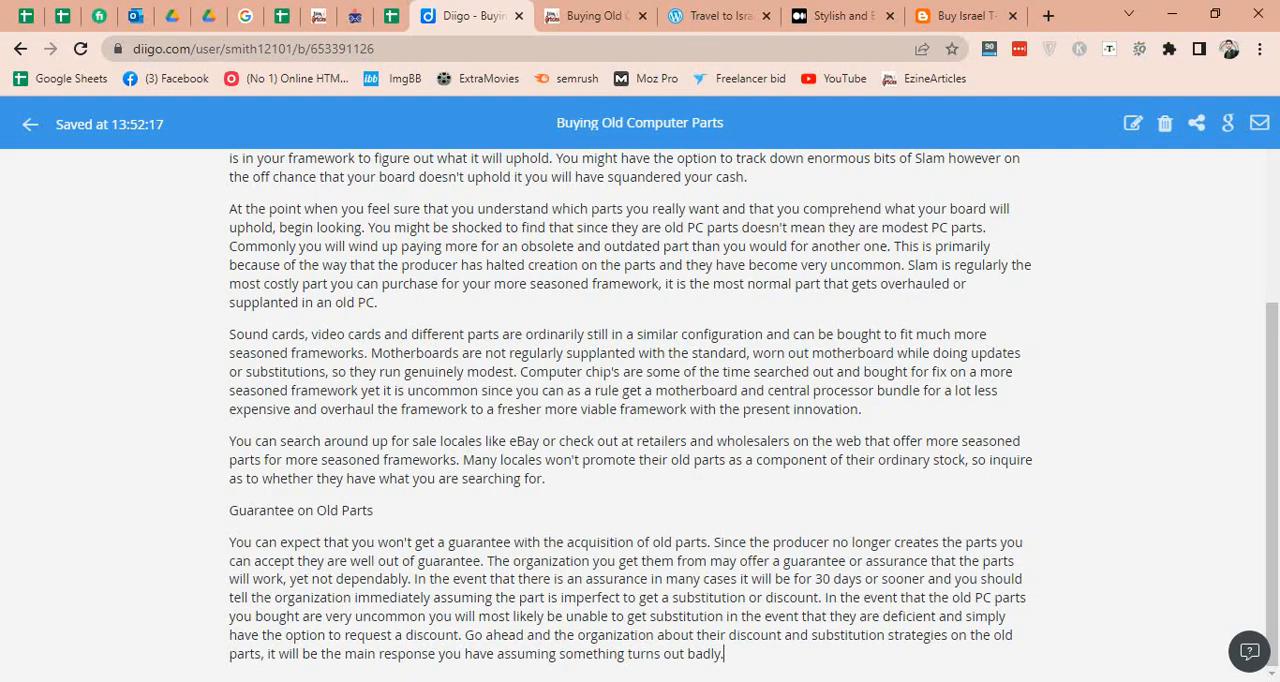
click(375, 302)
key(ctrl+v)
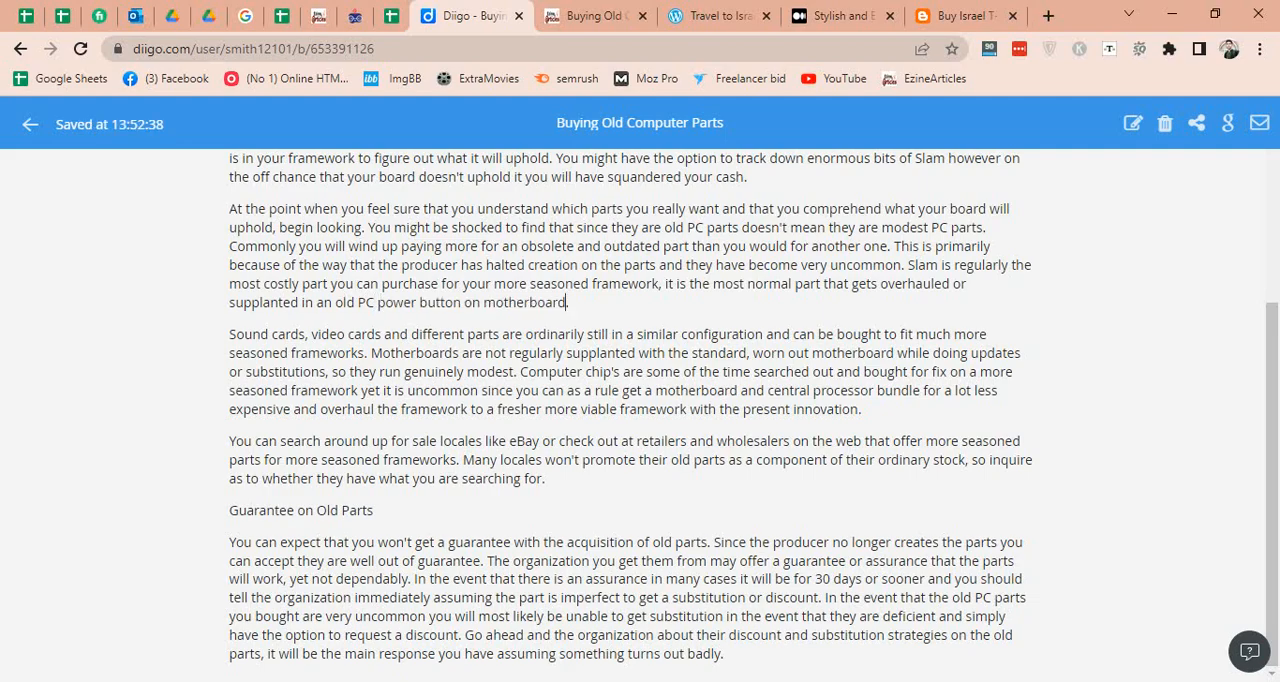
Insert the words "also see" between "old PC" and "power button on motherboard" in the note.
click(374, 302)
text(also c)
key(BackSpace)
key(Delete)
text(see)
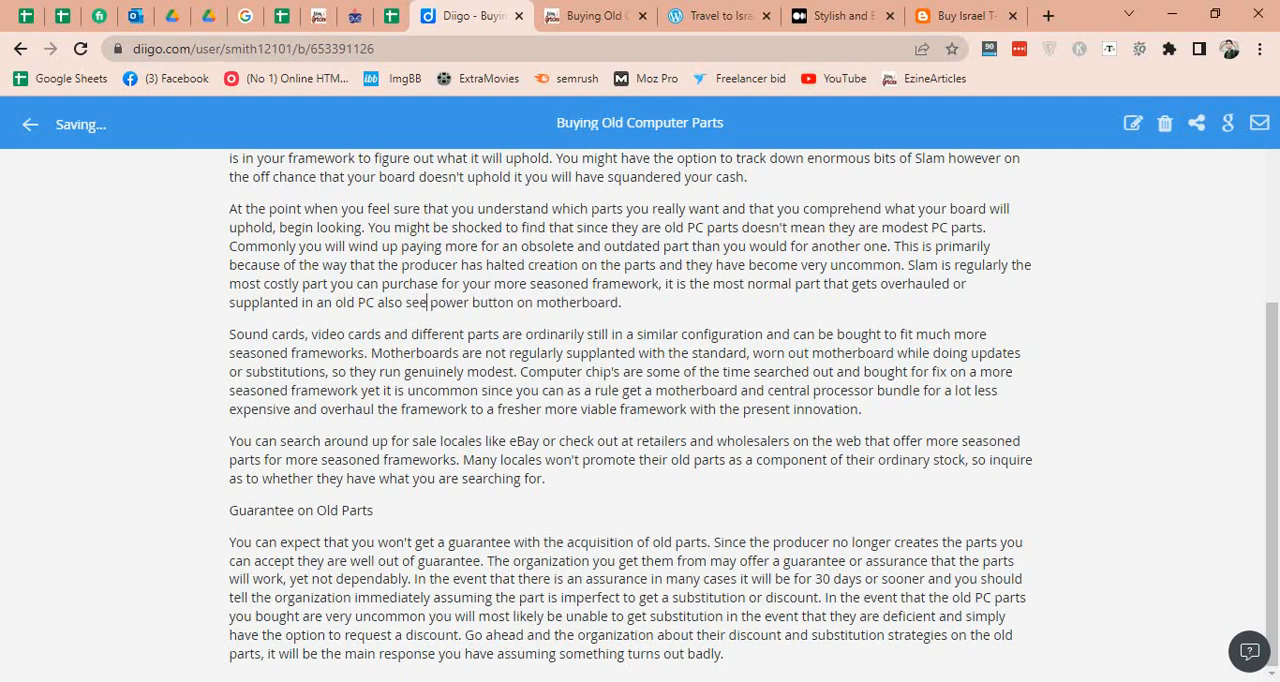
click(391, 16)
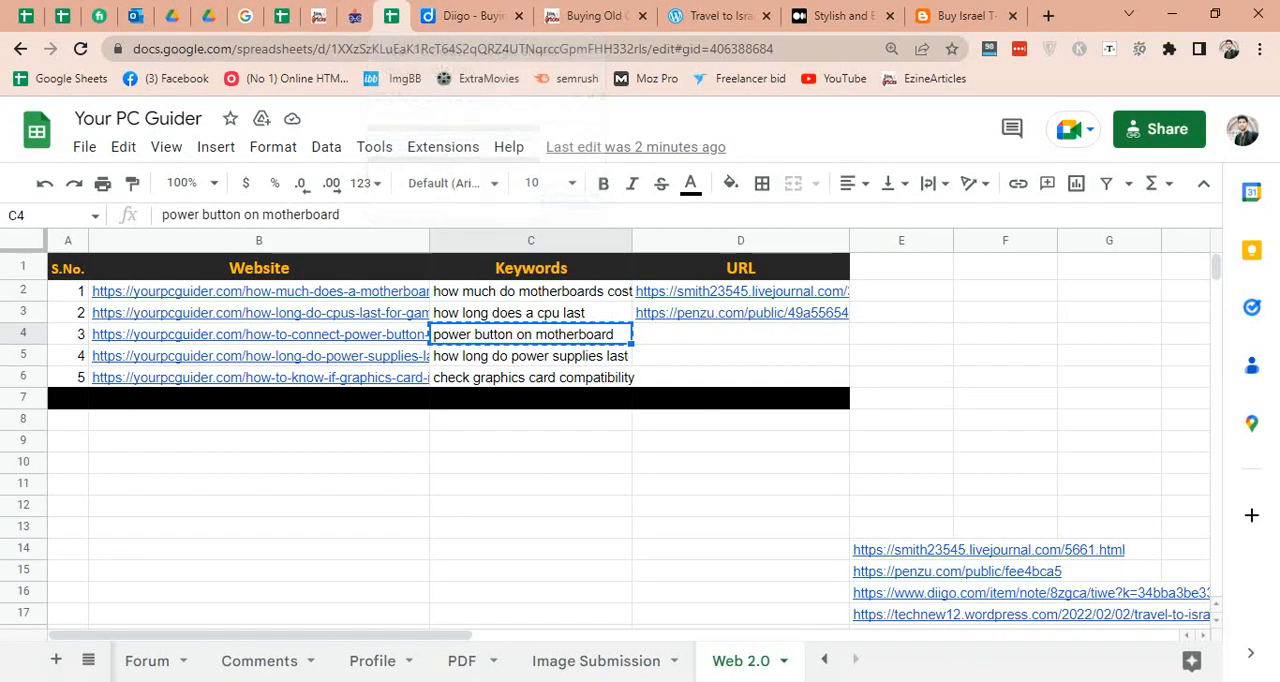
click(259, 335)
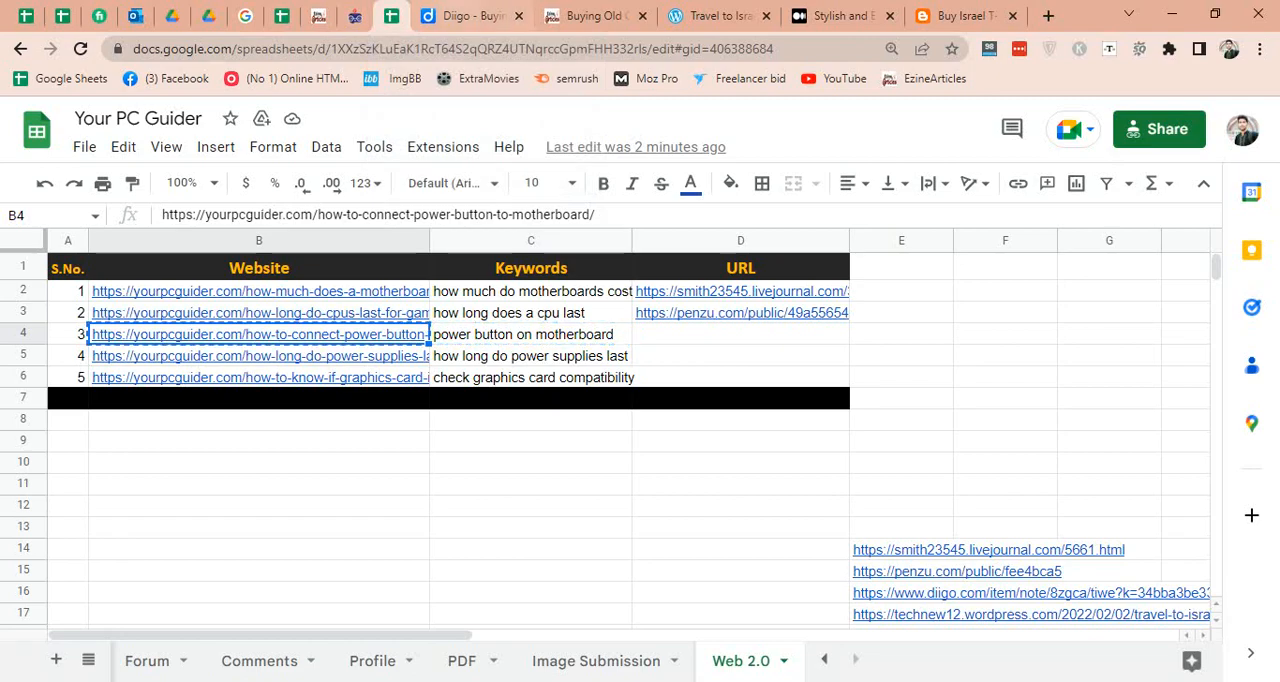
click(465, 16)
drag(430, 302, 620, 302)
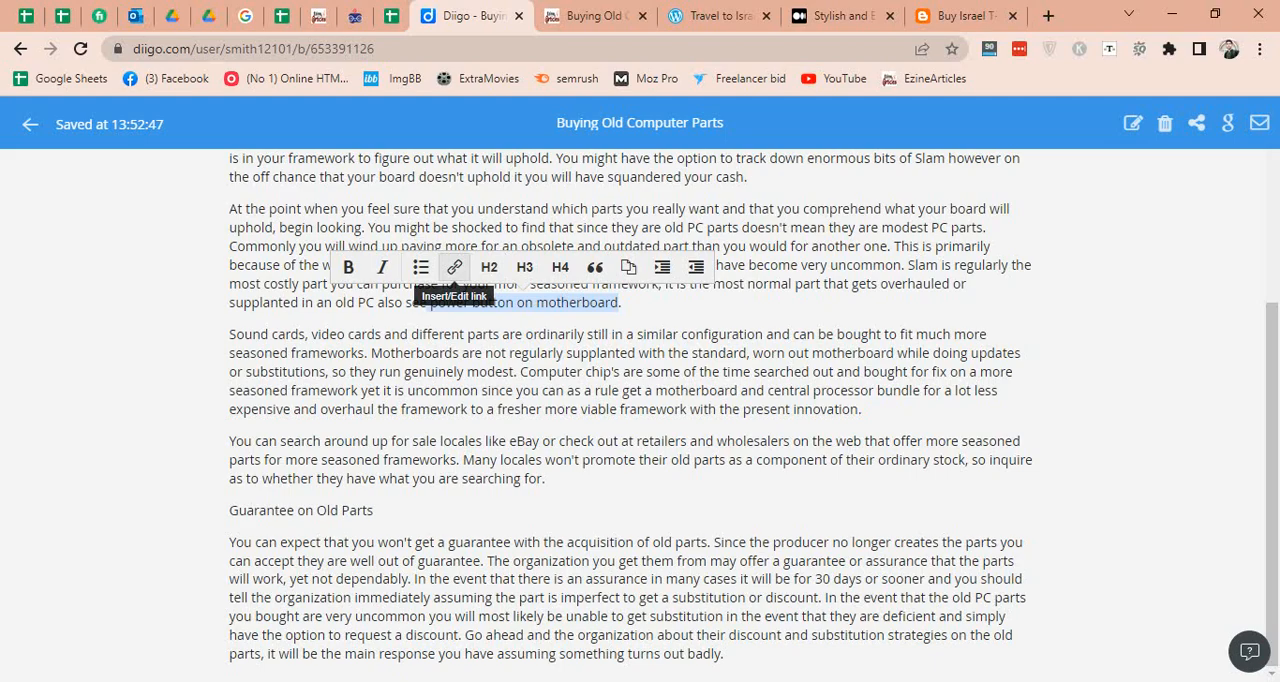
click(454, 267)
key(ctrl+v)
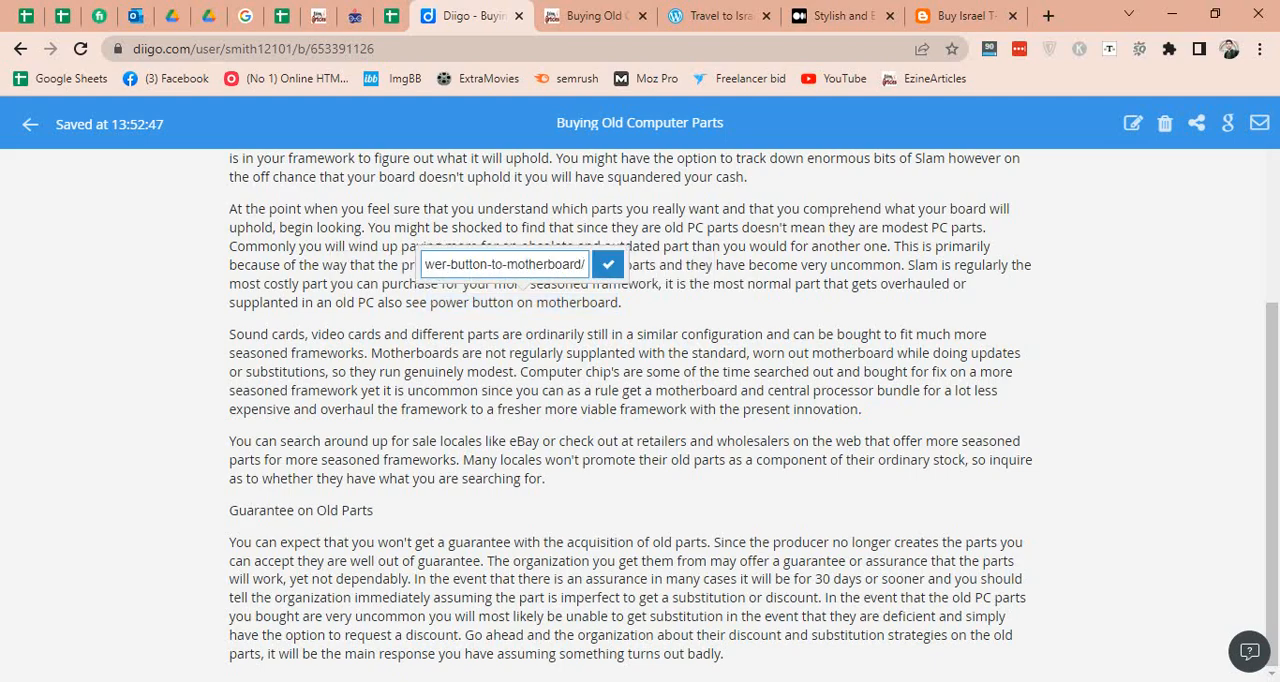
click(608, 264)
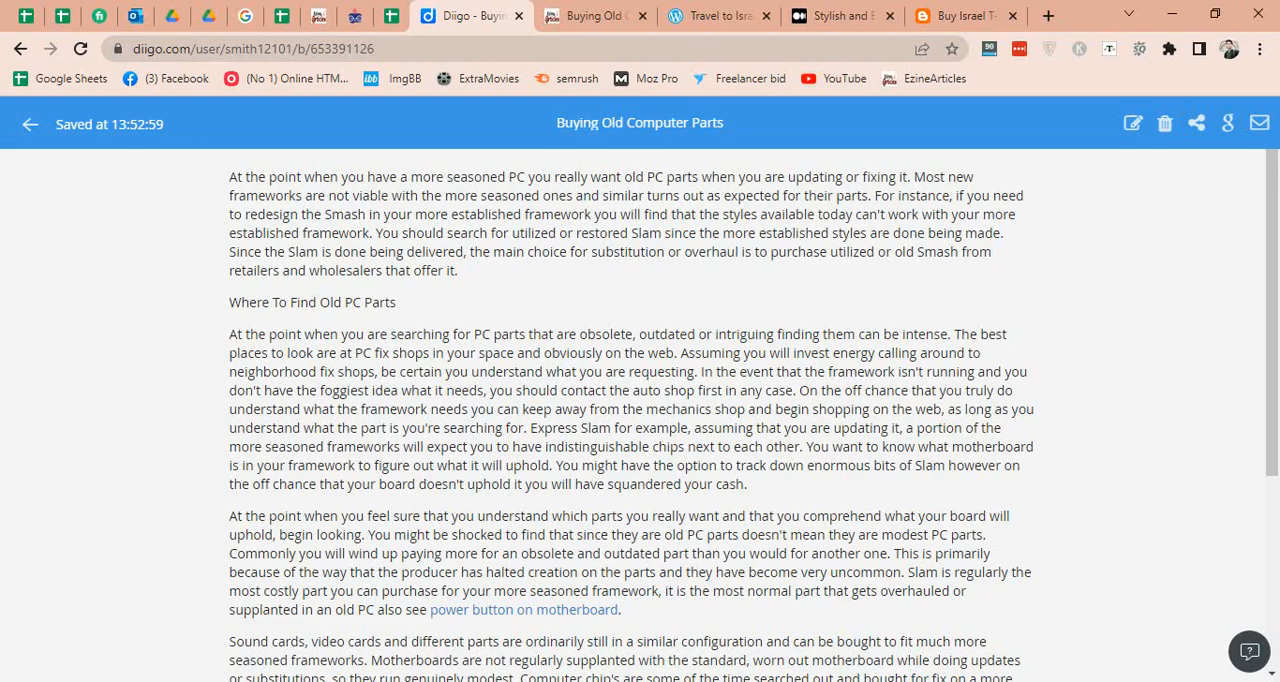
drag(622, 609, 430, 609)
click(750, 485)
Share the finished note and preview its public page down to the linked keyword.
click(1196, 122)
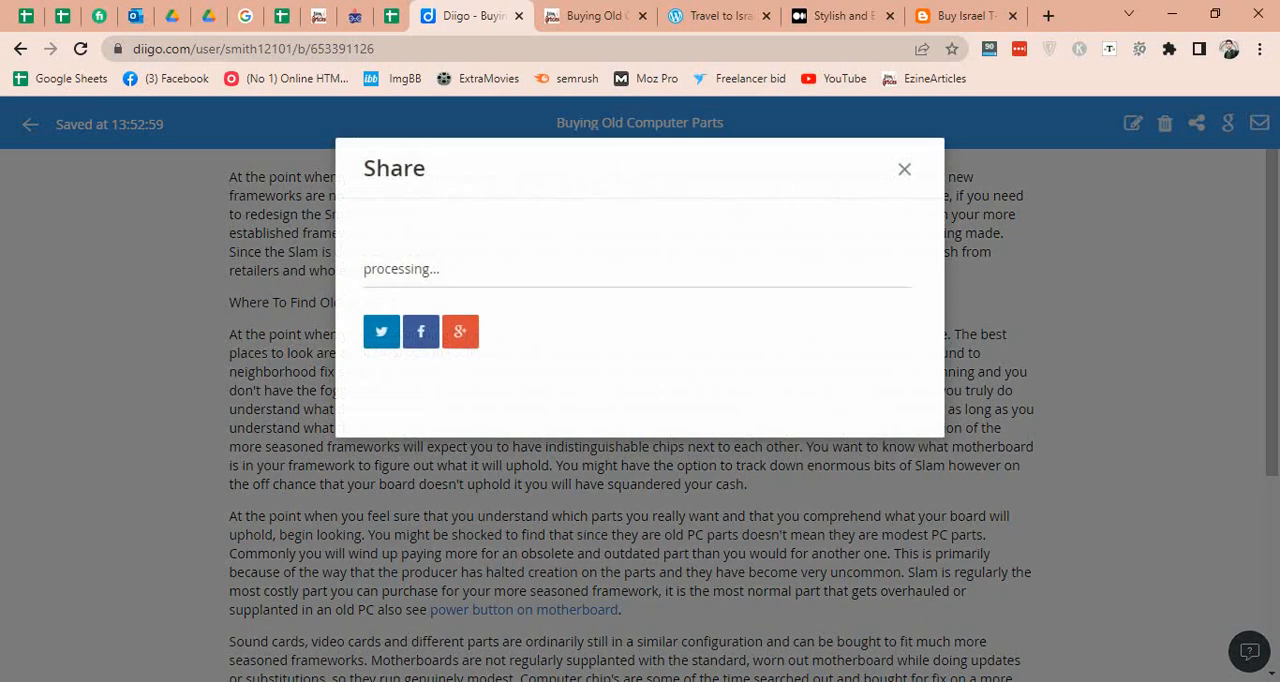
click(881, 268)
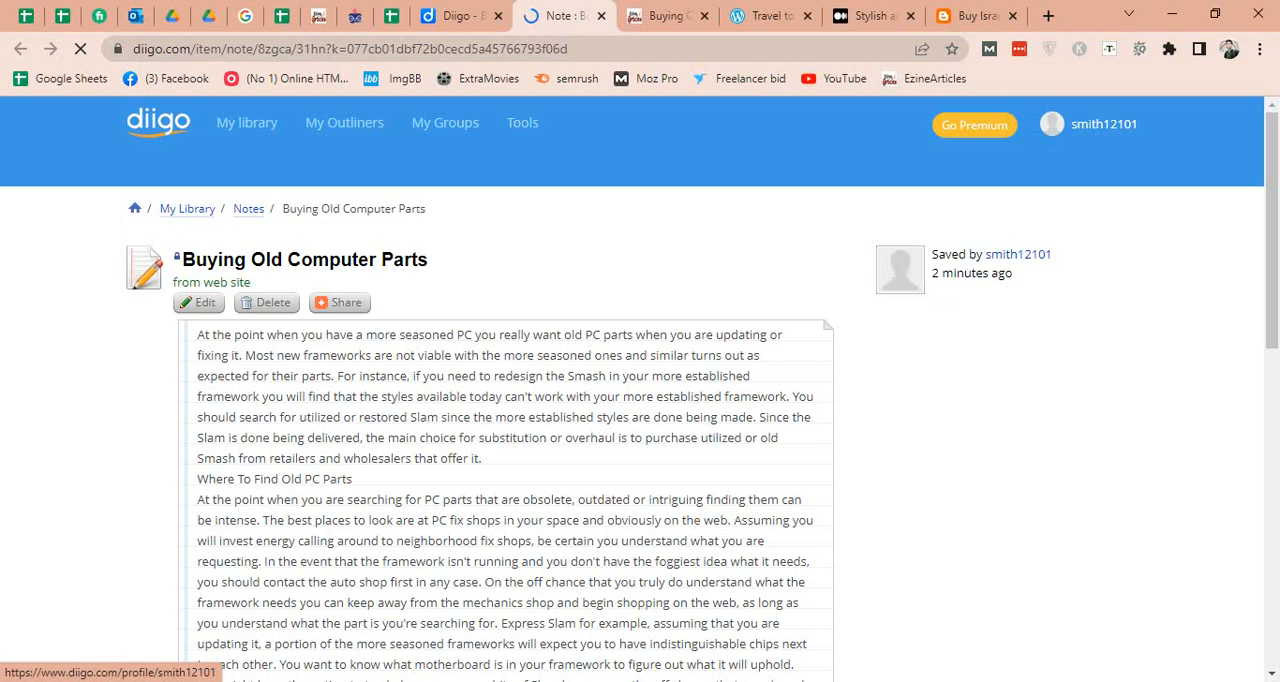
scroll(900, 268, down, 4)
scroll(736, 390, down, 1)
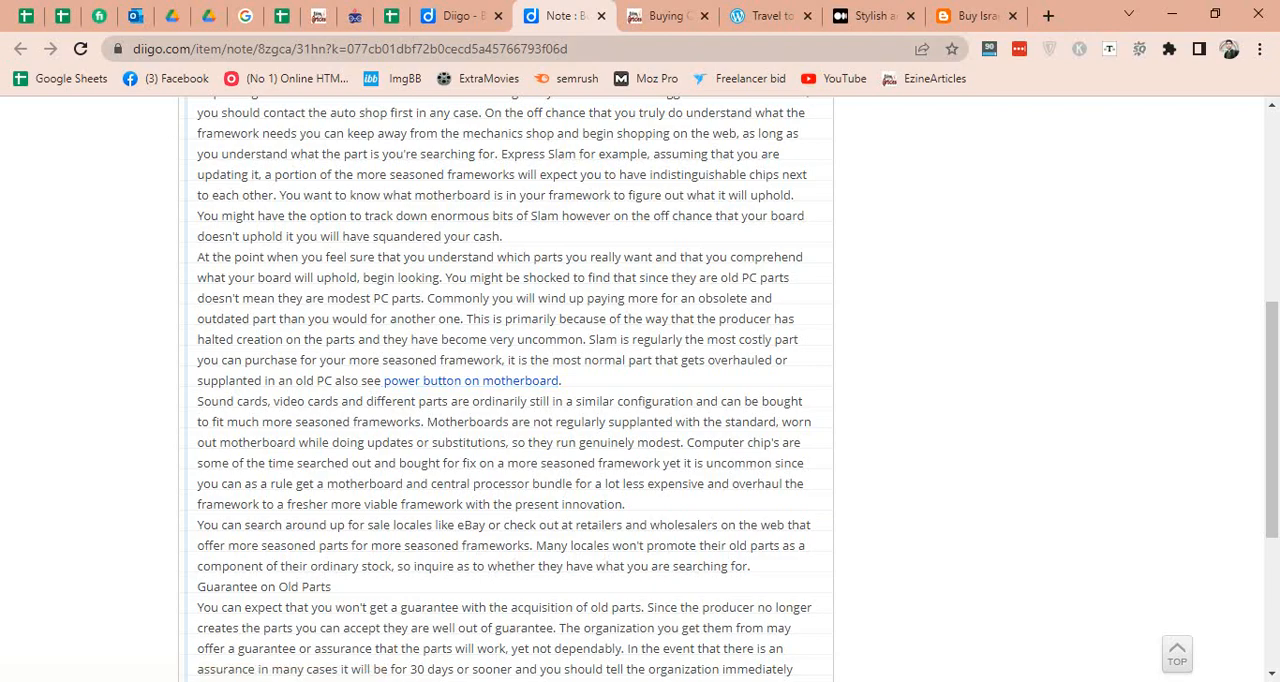
Record the shared Diigo note's page URL in D4 of the Web 2.0 sheet, beside its keyword.
key(ctrl+l)
key(ctrl+c)
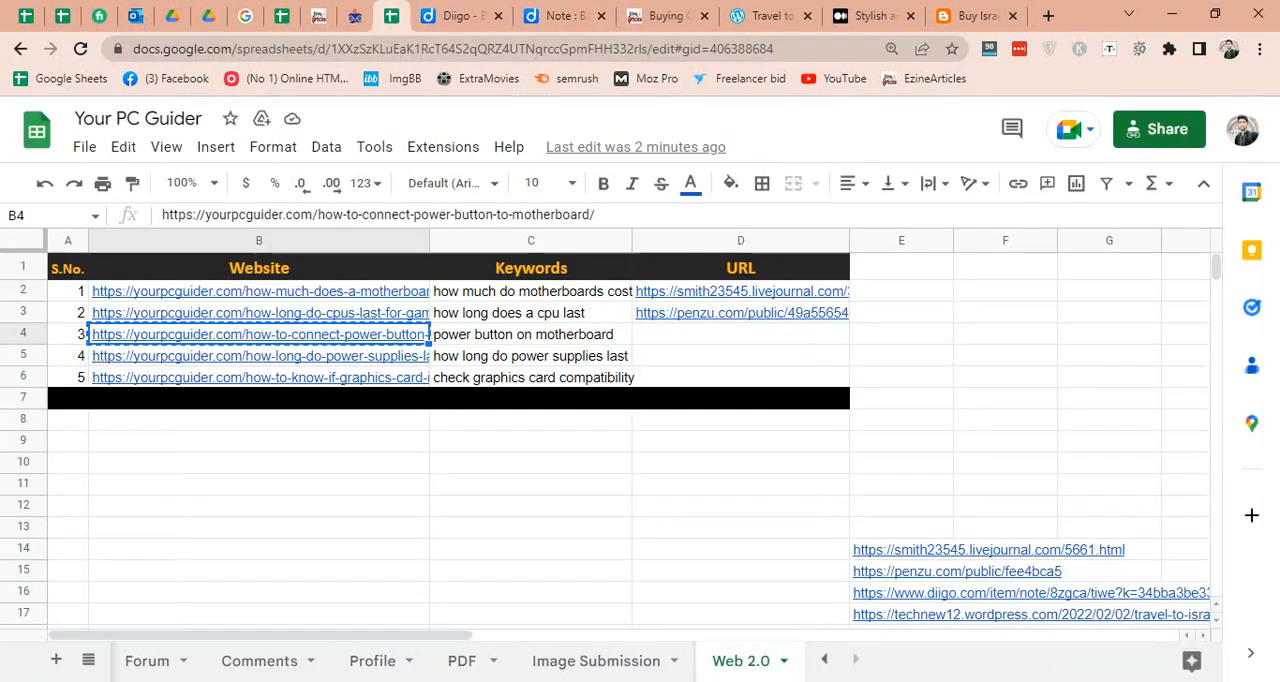
click(391, 15)
click(740, 334)
key(ctrl+v)
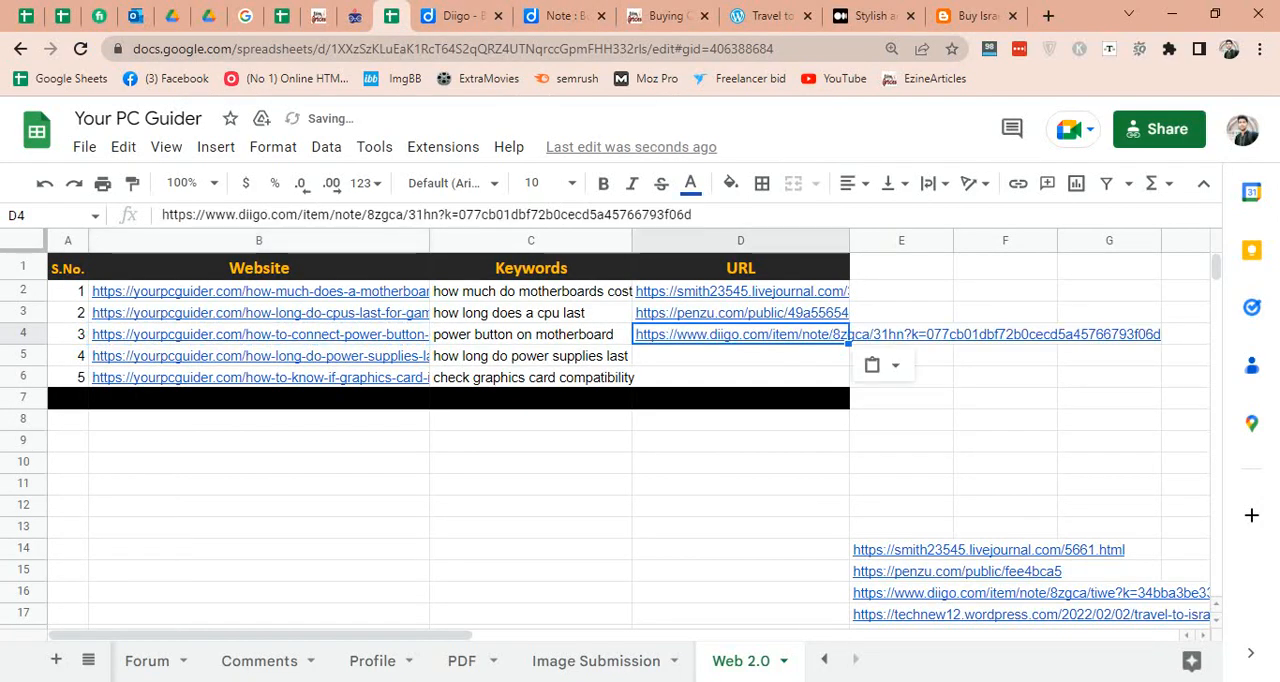
key(Tab)
key(Return)
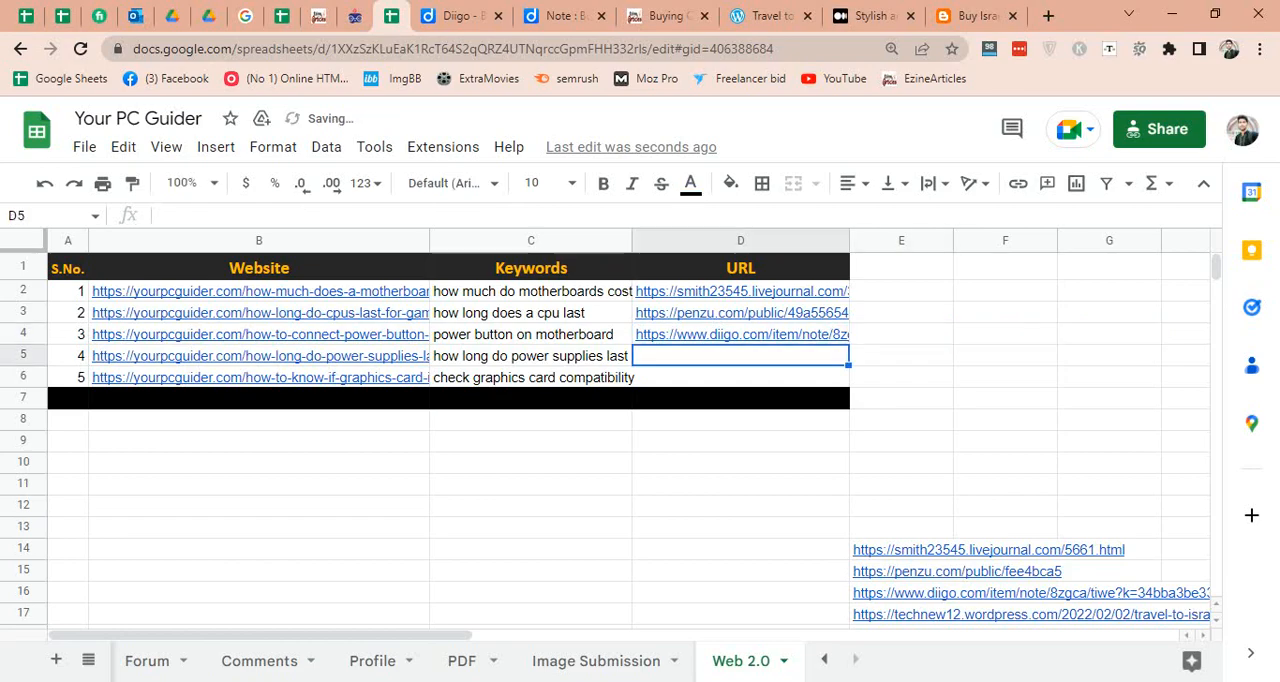
Close the Diigo editor, the note preview and the EzineArticles article.
click(457, 15)
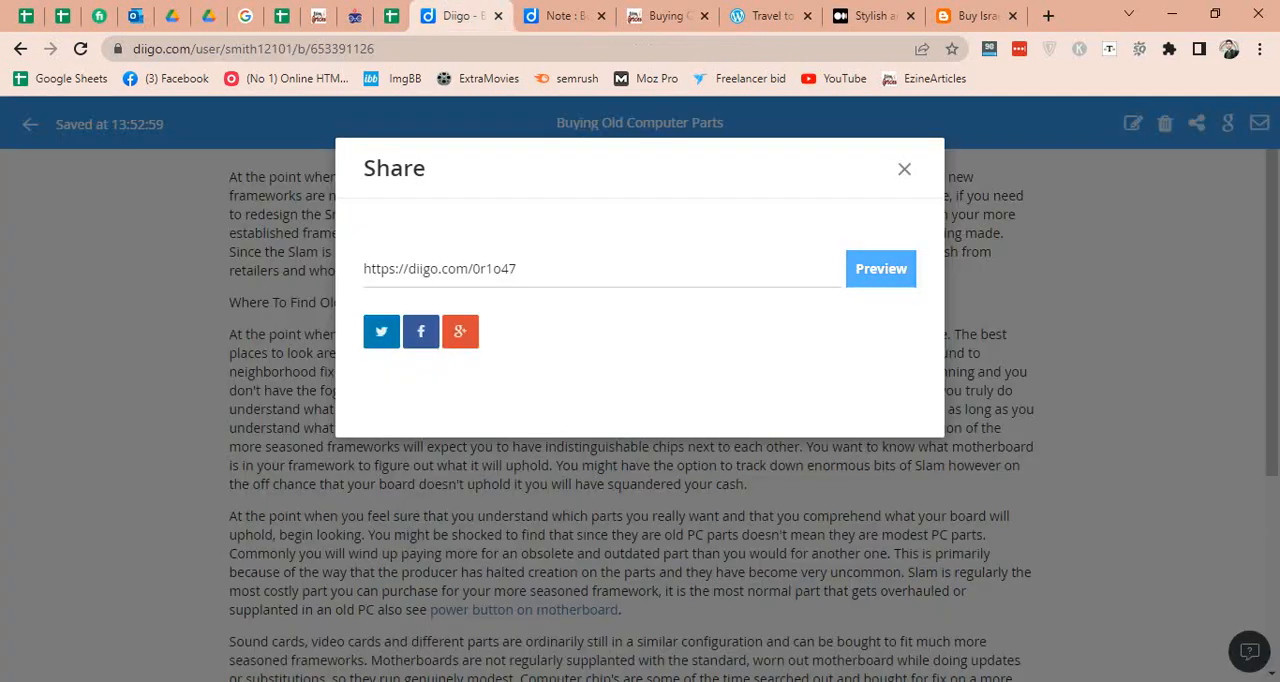
key(ctrl+w)
key(ctrl+w)
key(ctrl+w)
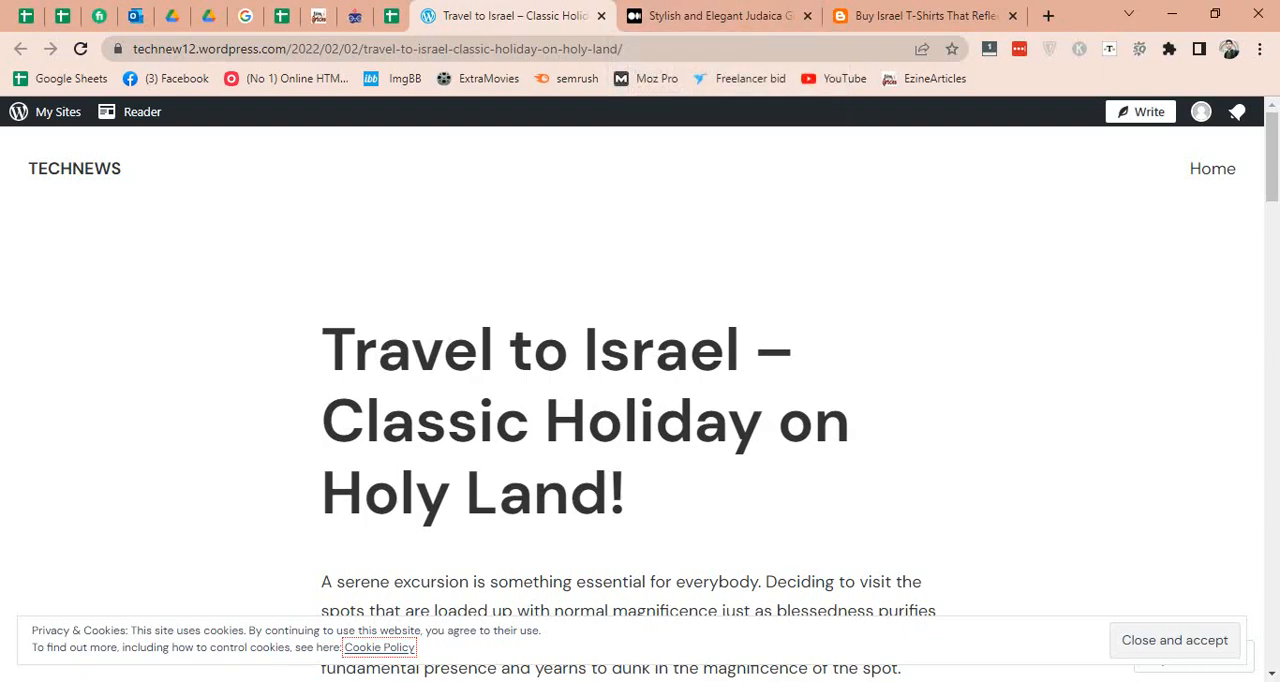
Start a new post in WordPress and a new story on Medium.
click(1140, 111)
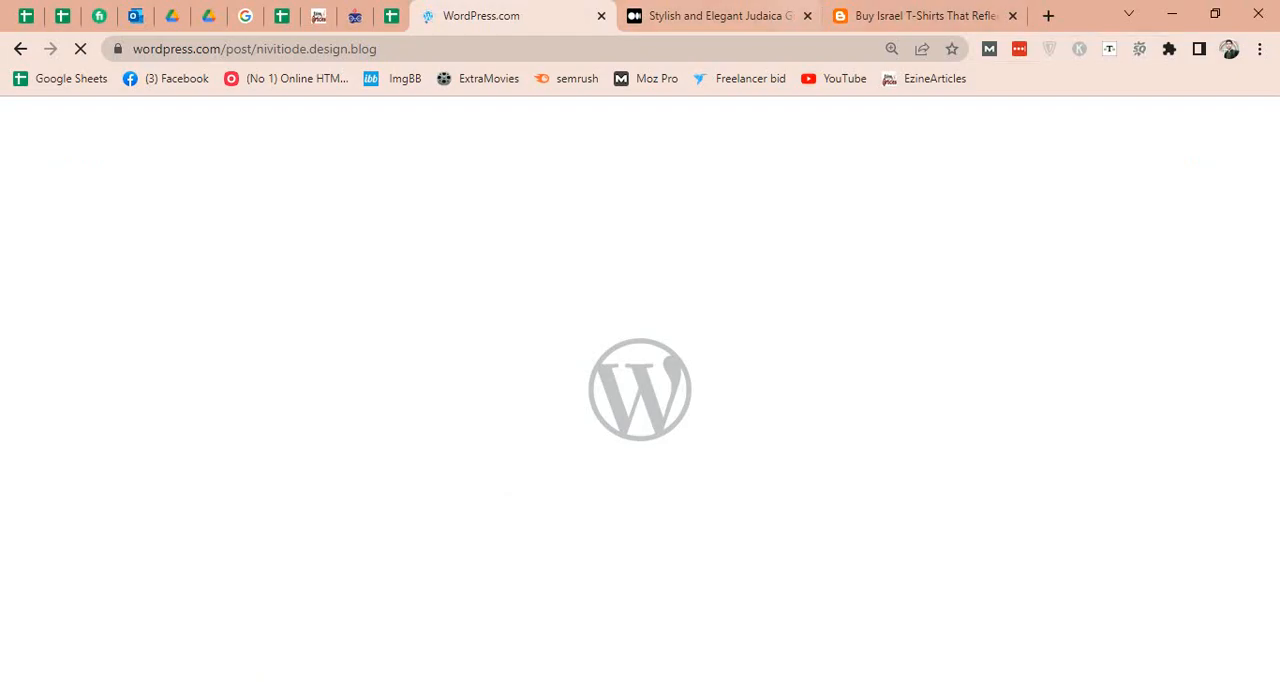
key(ctrl+Tab)
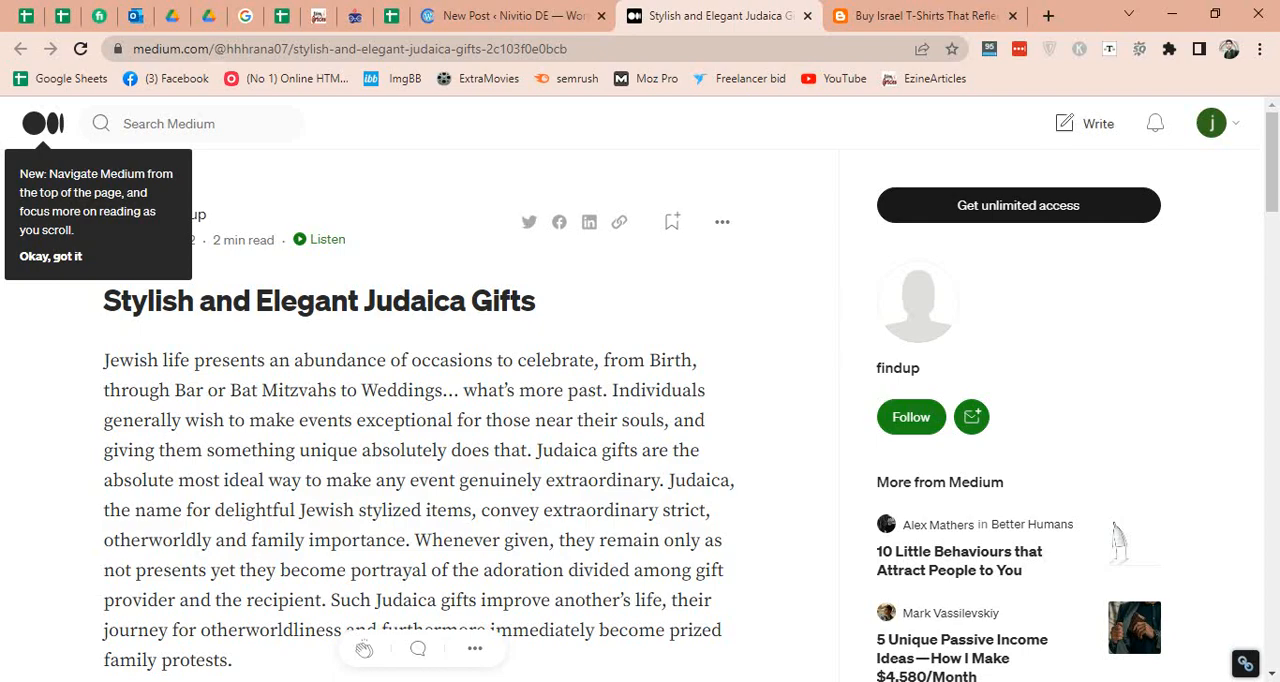
click(1085, 123)
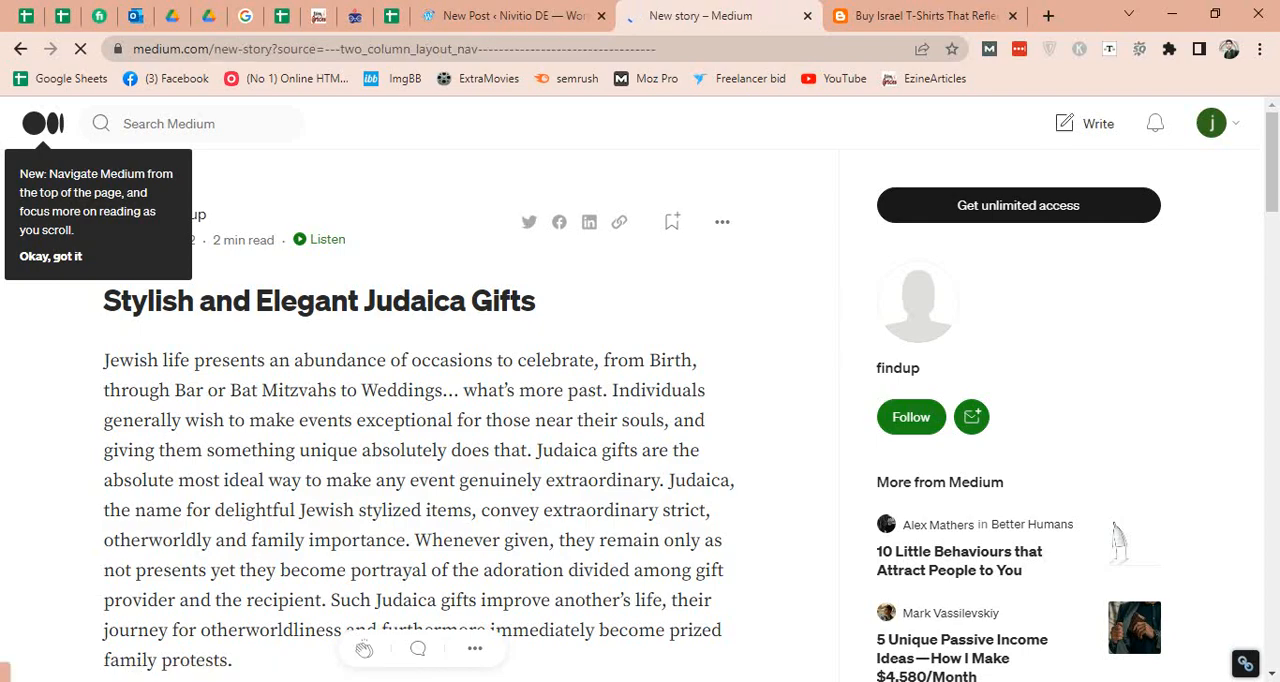
Open the EzineArticles results "Computer Parts" and "Computer Parts - How to Build a Computer" in new tabs, placing the latter after the Medium tab.
key(ctrl+shift+Tab)
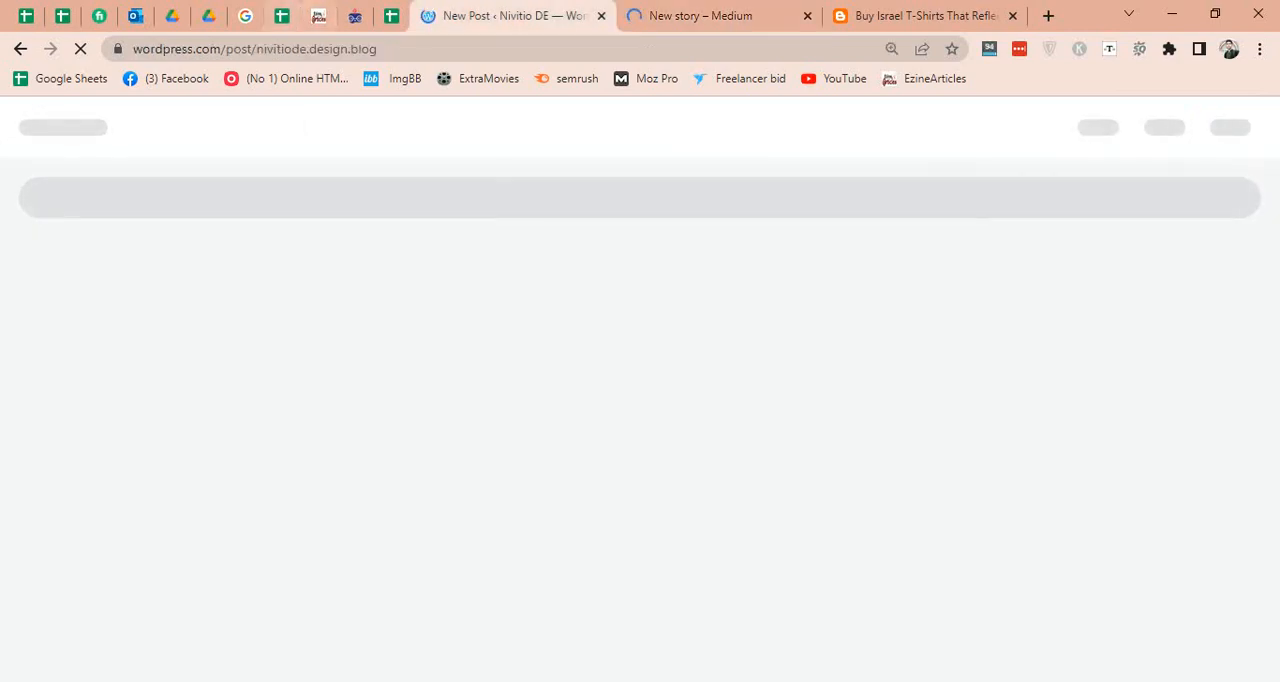
click(318, 16)
scroll(640, 390, down, 5)
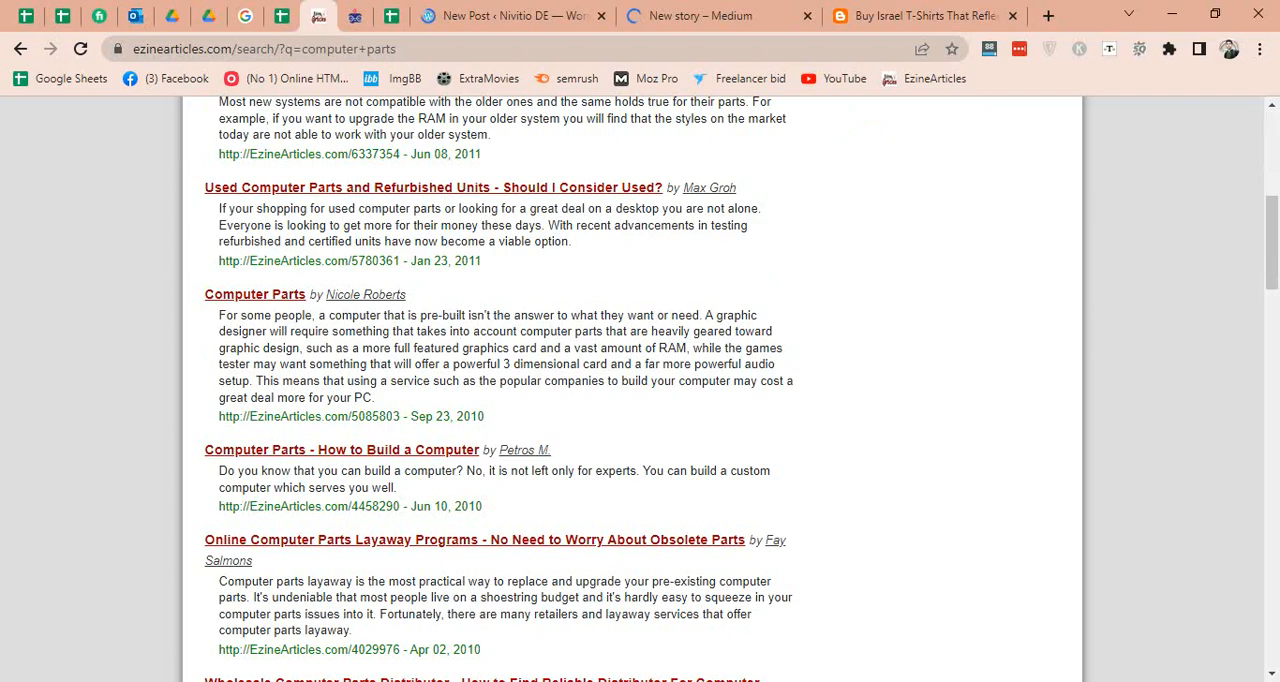
middle_click(254, 294)
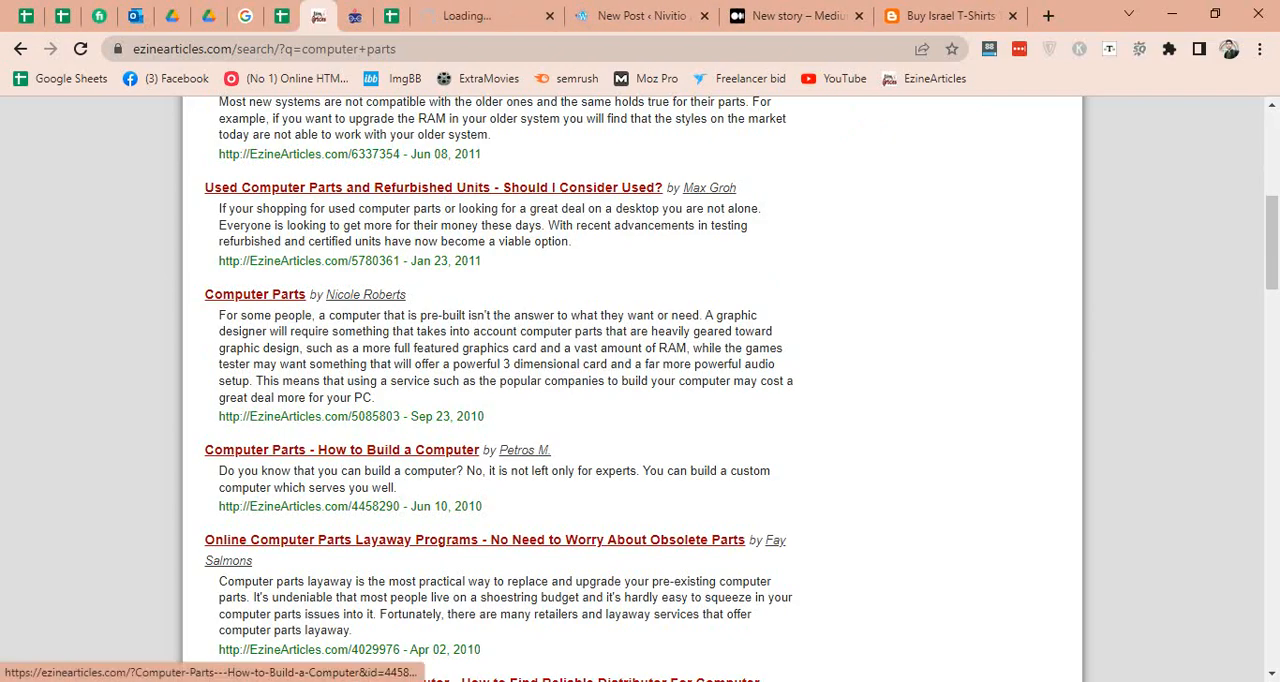
middle_click(341, 450)
drag(708, 16, 868, 16)
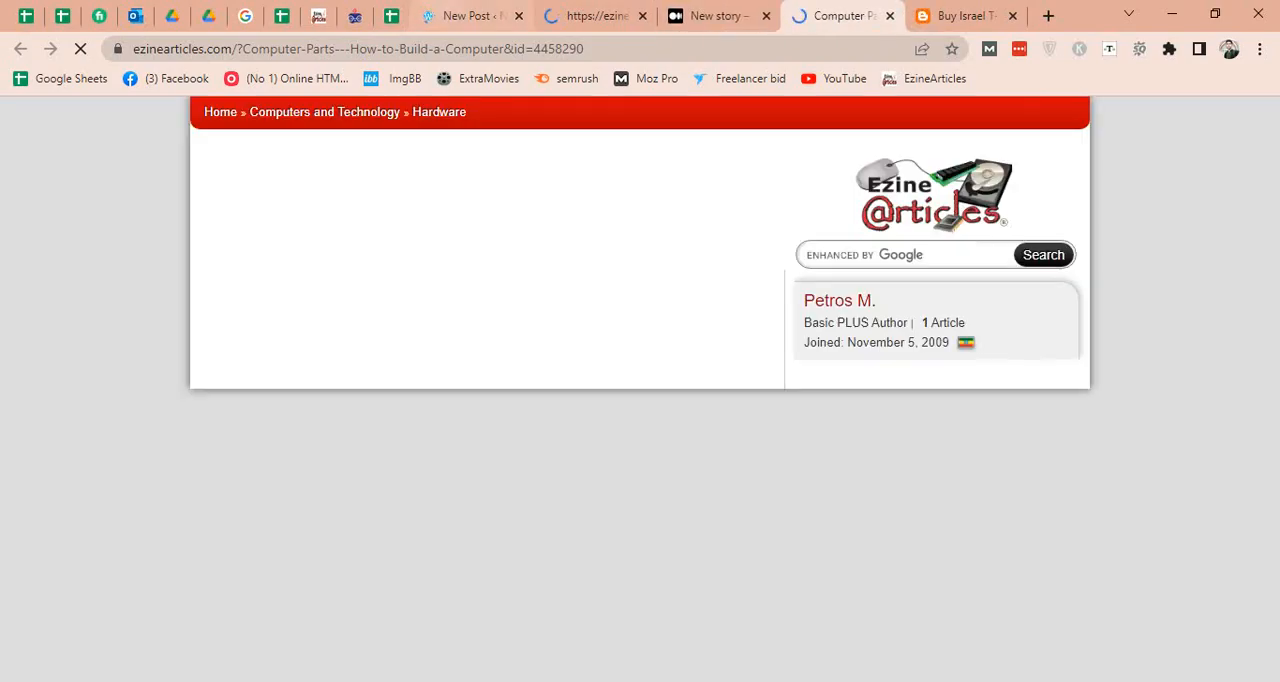
Copy the title "Computer Parts" from the EzineArticles article into the title of the new WordPress post.
click(472, 16)
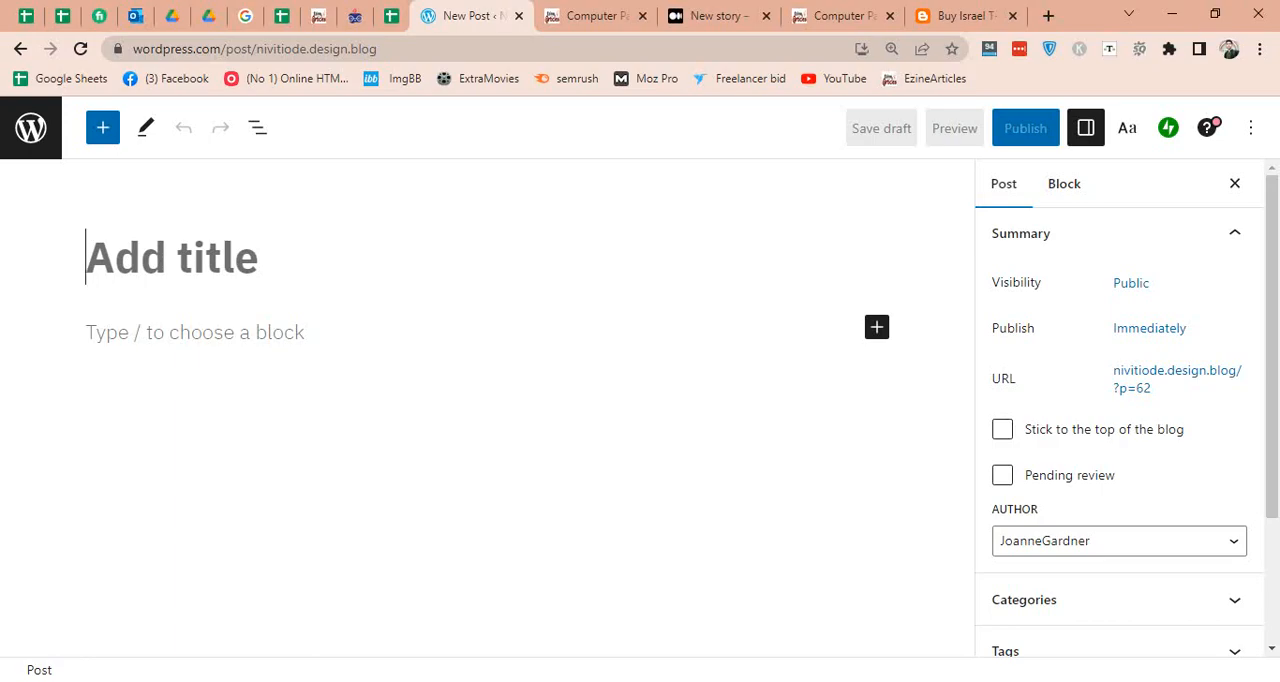
click(600, 16)
drag(386, 217, 212, 217)
key(ctrl+c)
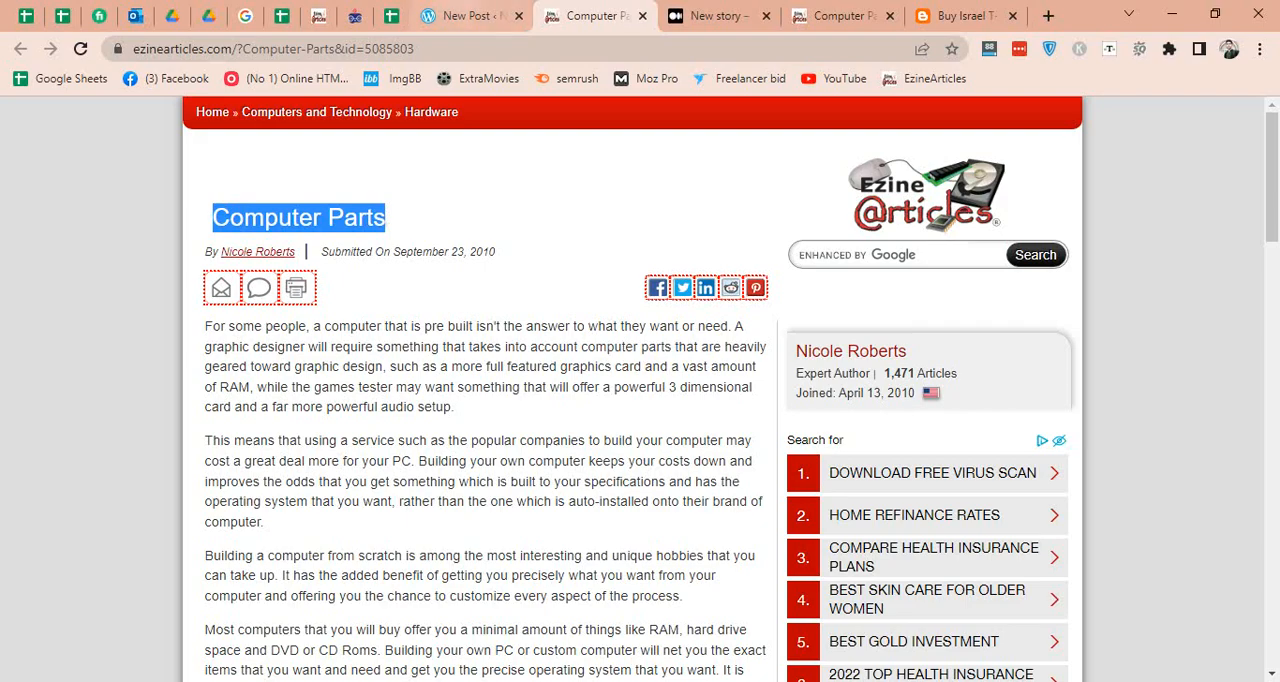
click(465, 16)
key(ctrl+v)
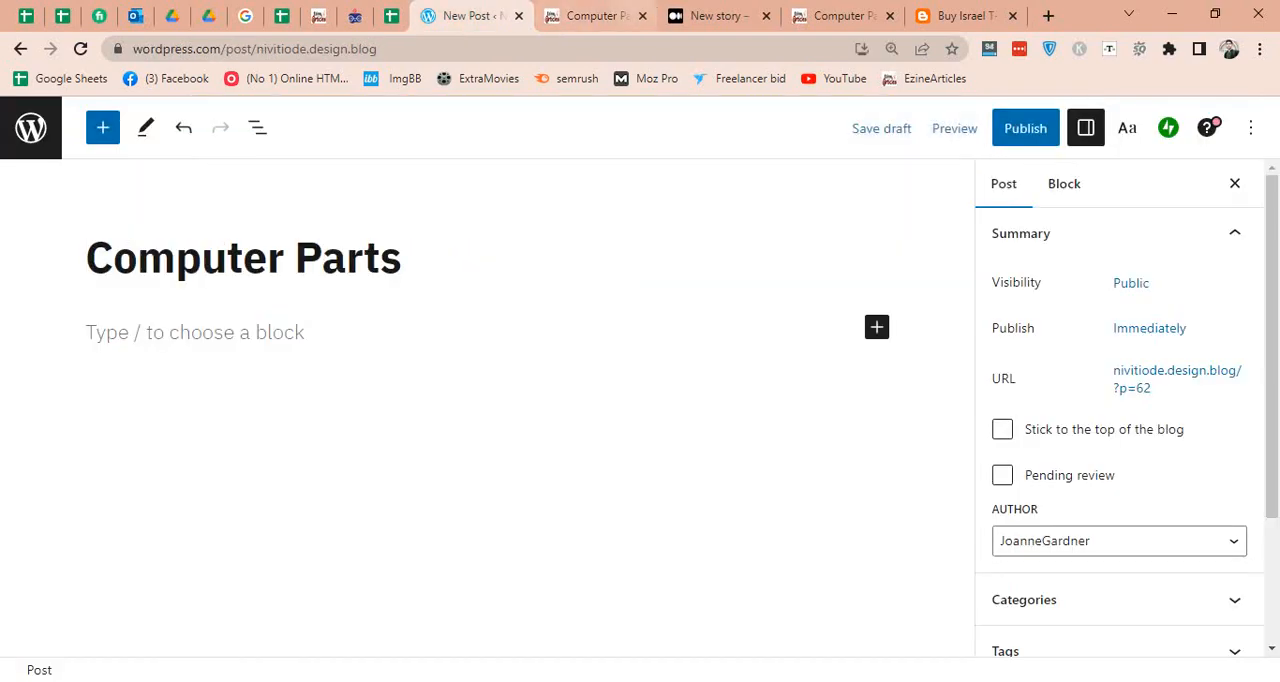
Replace SpinBot's source text with the body of the "Computer Parts" article and delete the trailing article source line.
key(ctrl+Tab)
drag(205, 326, 400, 485)
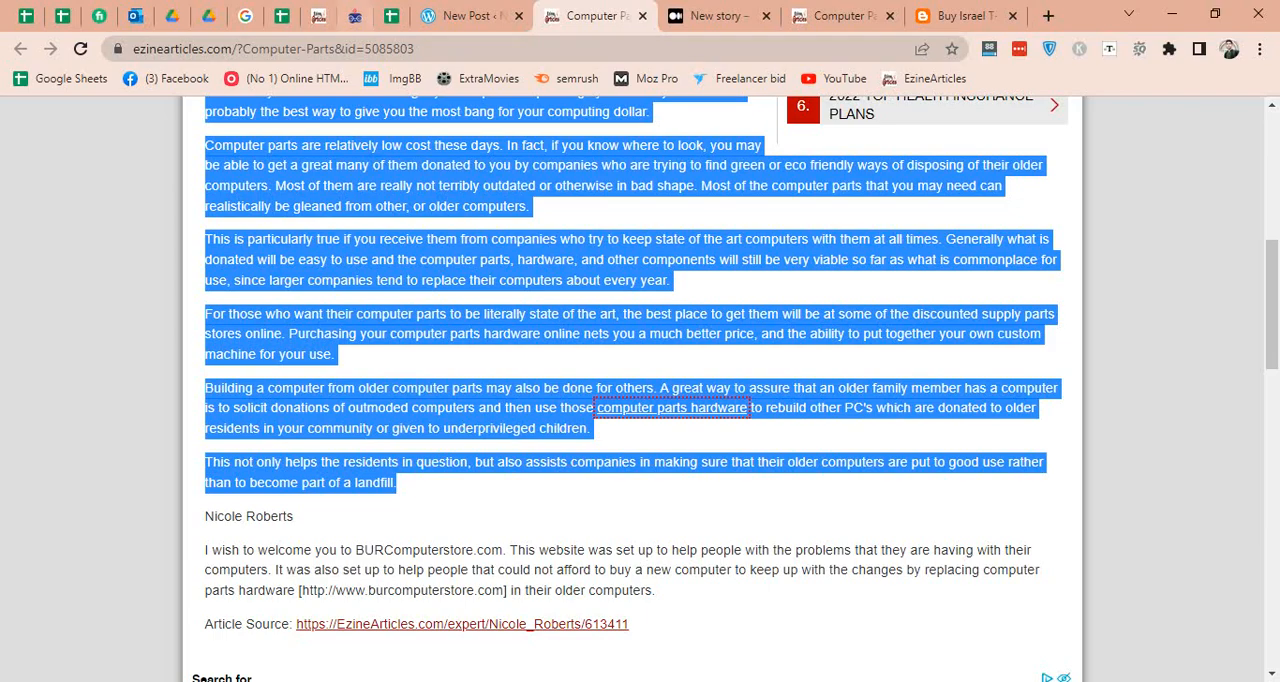
click(355, 15)
key(ctrl+a)
key(ctrl+v)
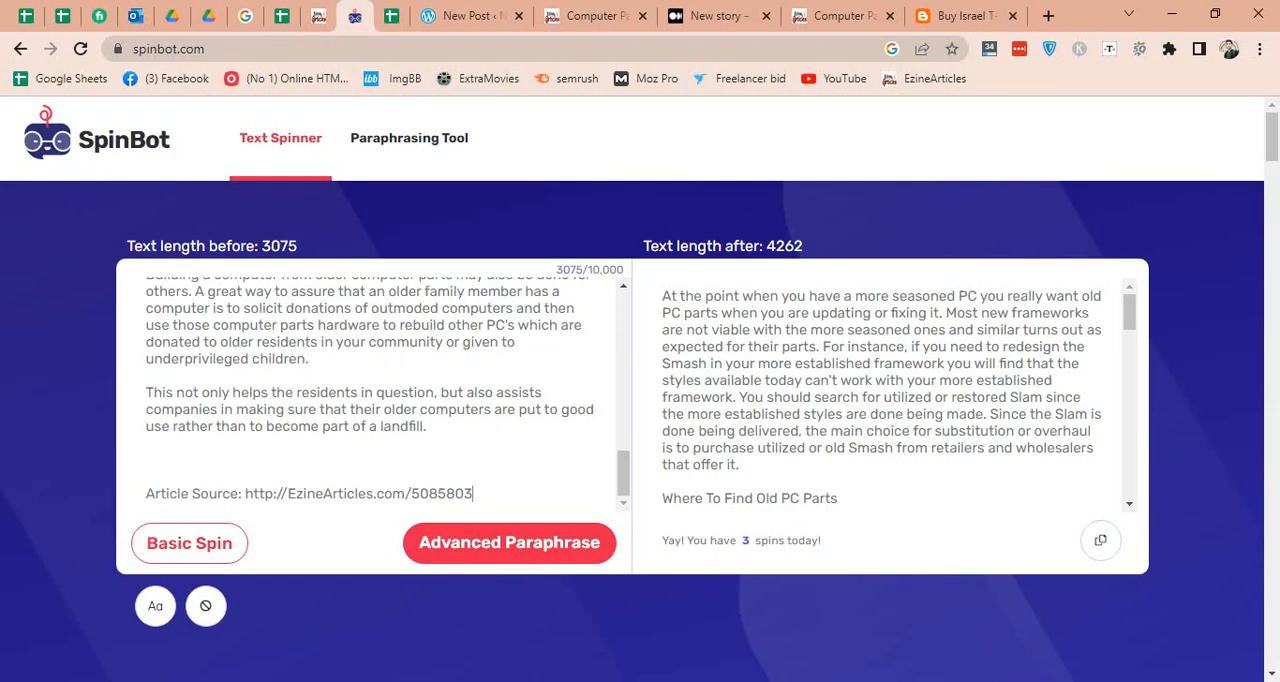
key(shift+Up)
key(shift+Up)
key(shift+Up)
key(BackSpace)
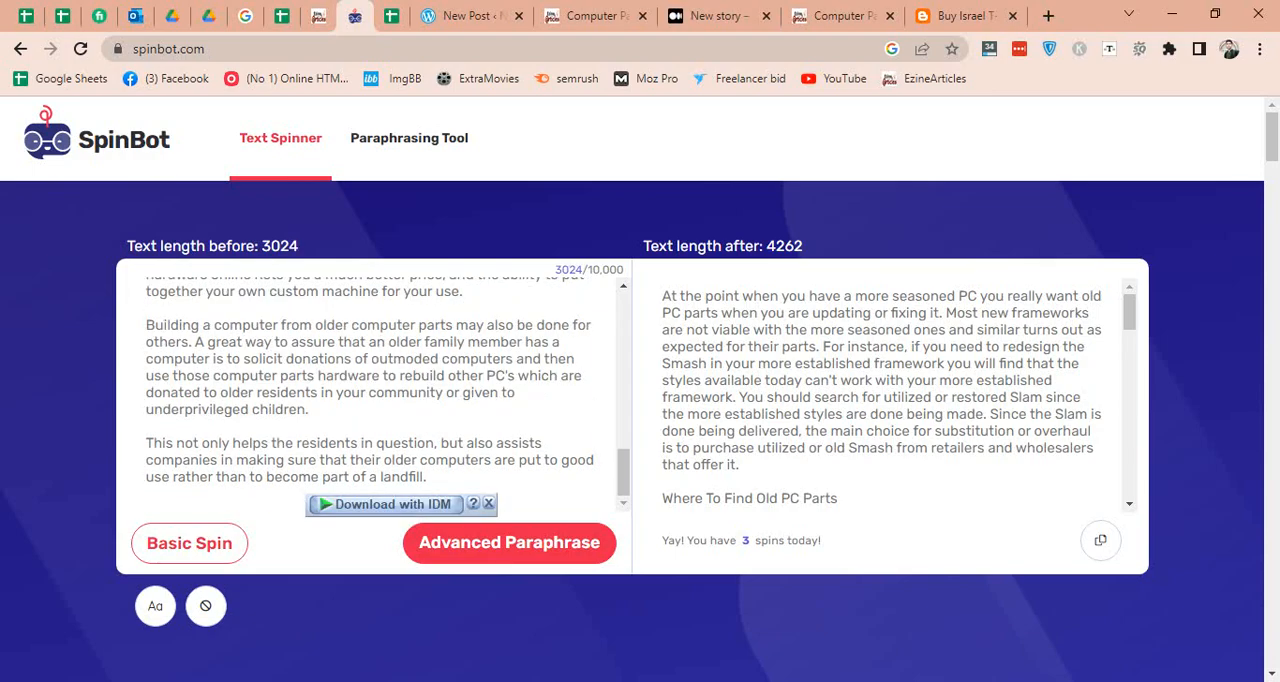
Run a Basic Spin on the article and copy the spun text into the body of the WordPress post.
click(189, 543)
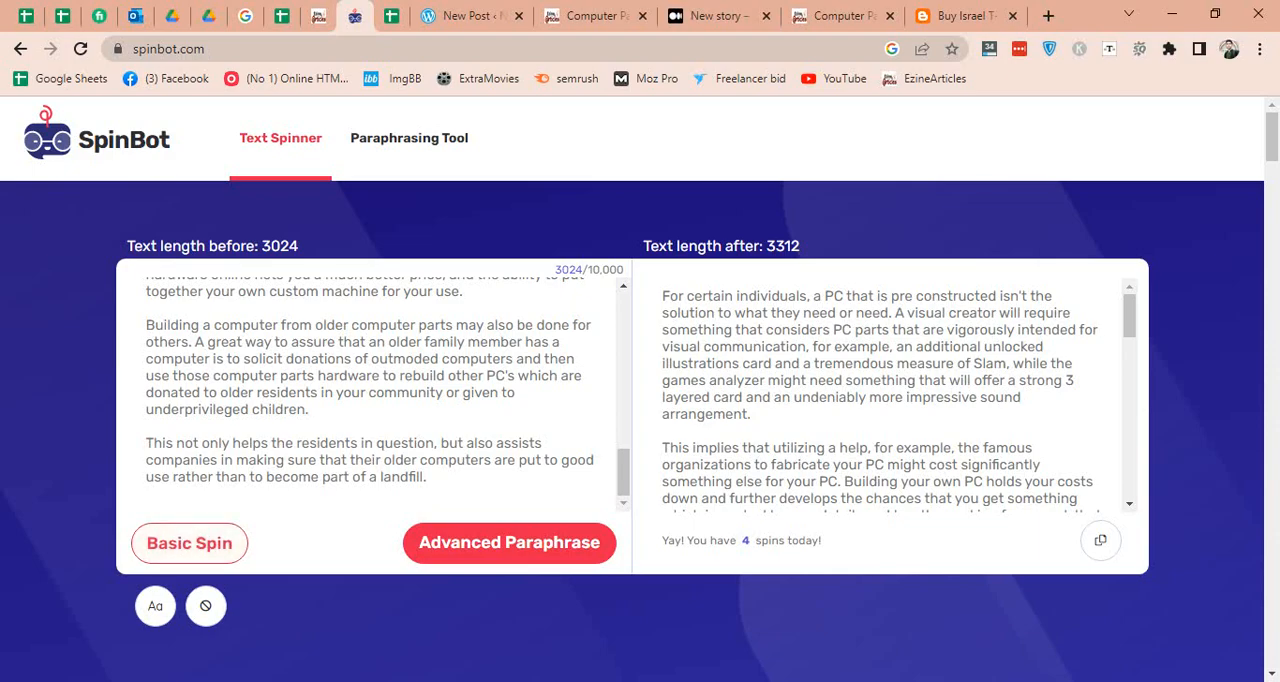
click(1100, 542)
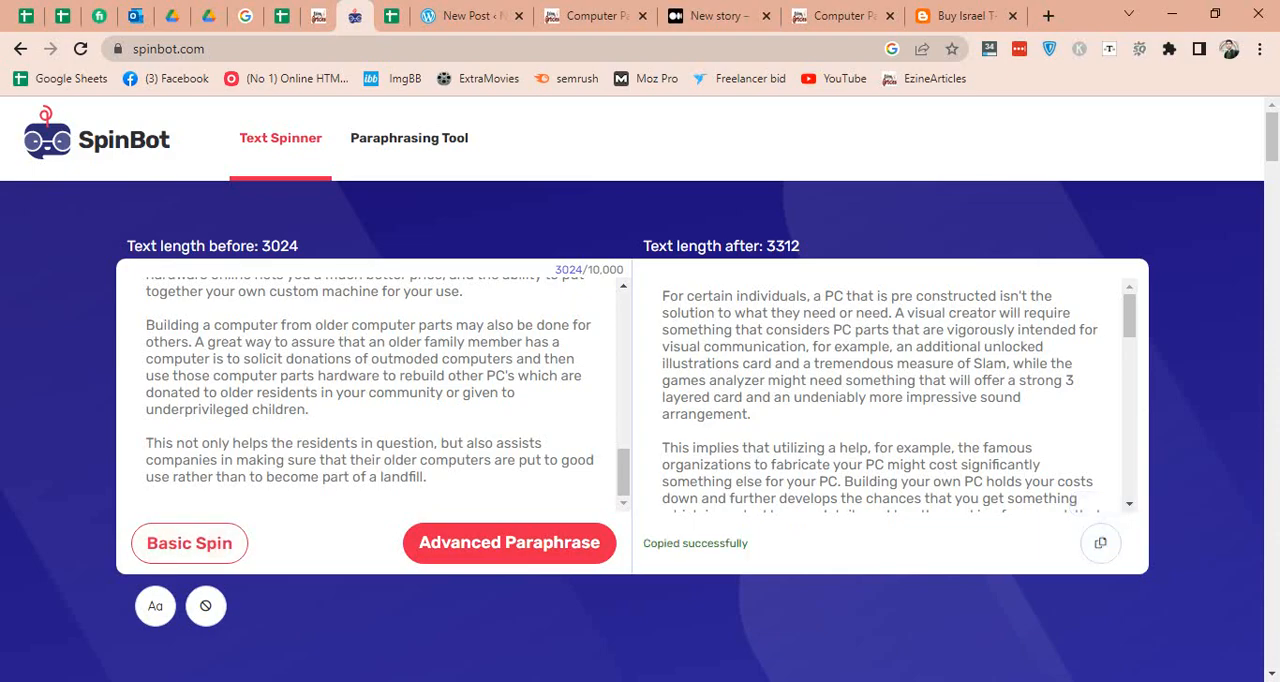
click(465, 15)
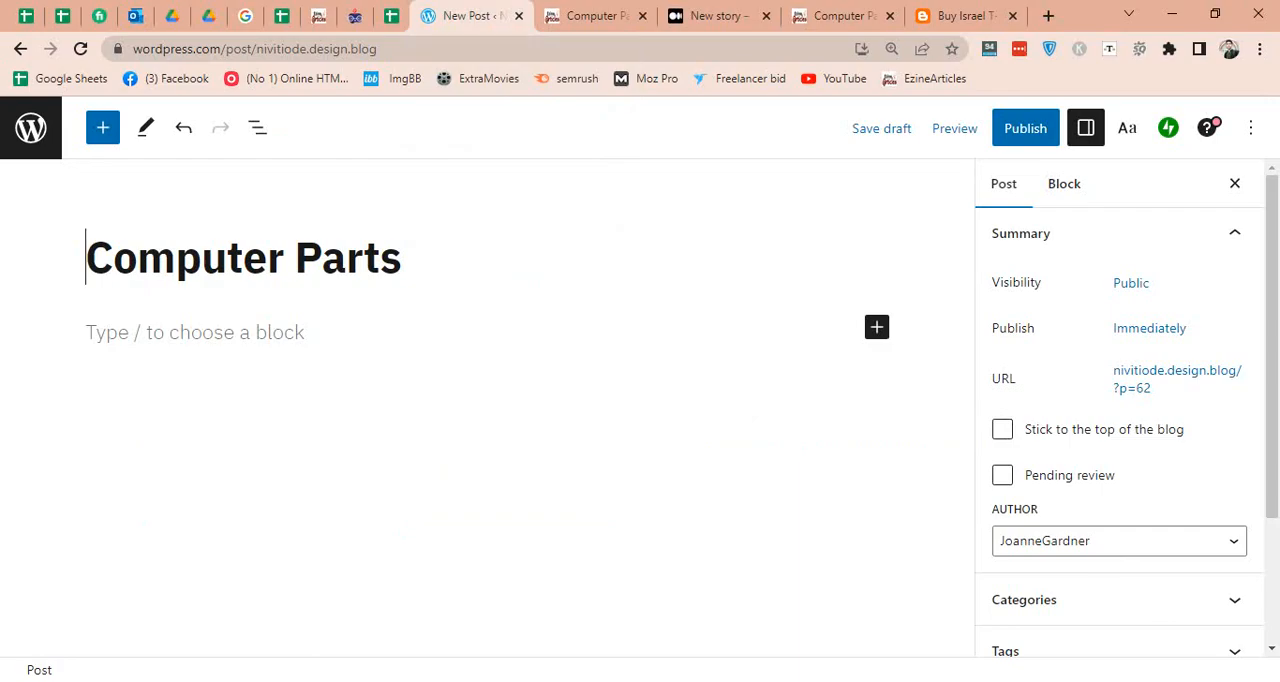
key(ctrl+v)
Copy the keyword "how long do power supplies last" from C5 of the Web 2.0 sheet and insert it after "DVD or Disc Roms" in the post.
click(393, 15)
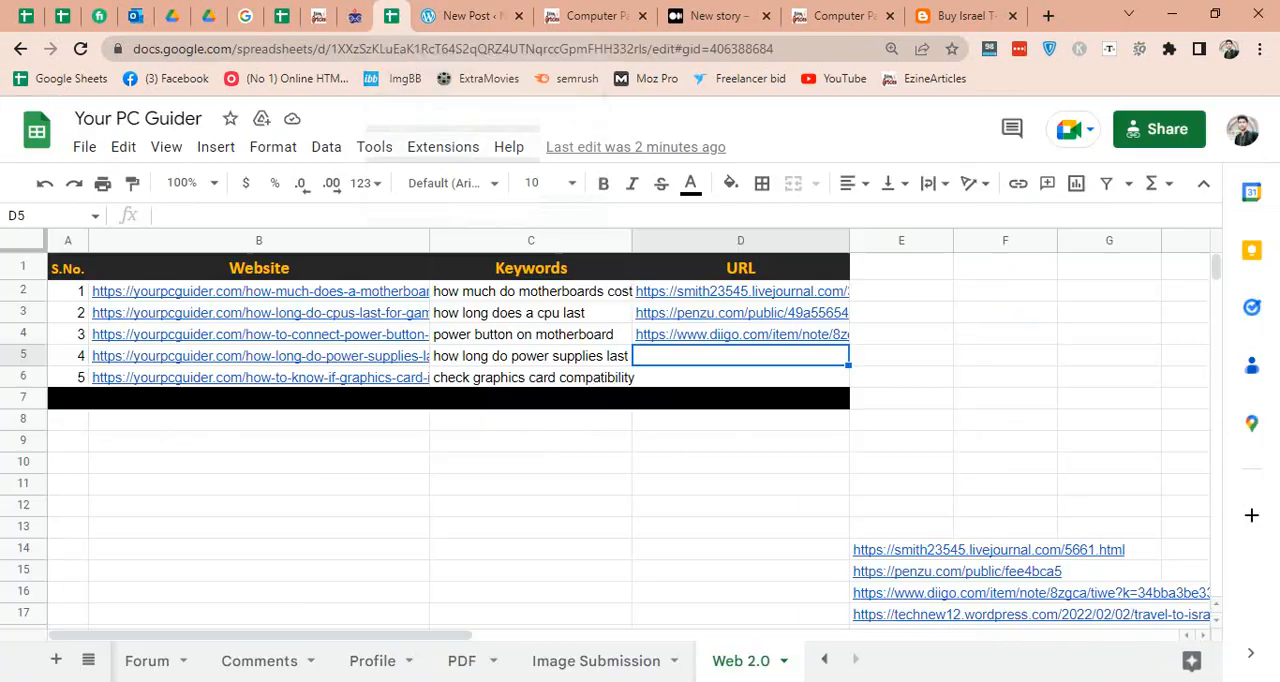
click(530, 356)
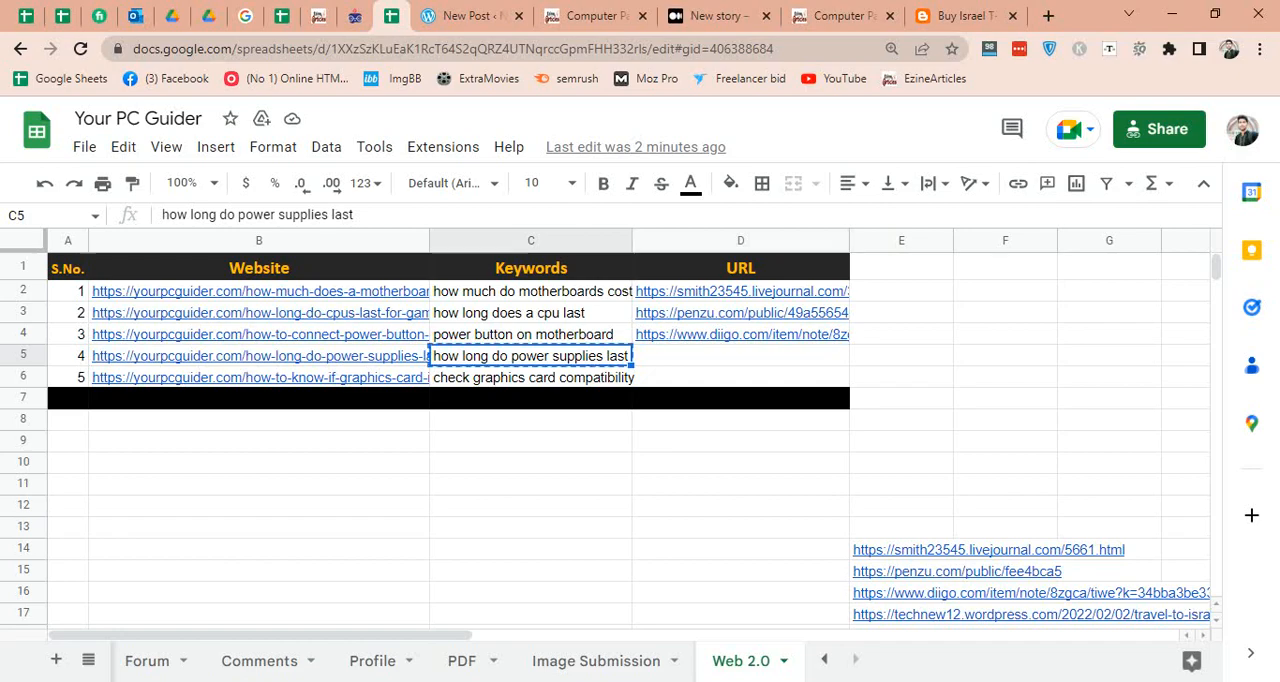
click(470, 16)
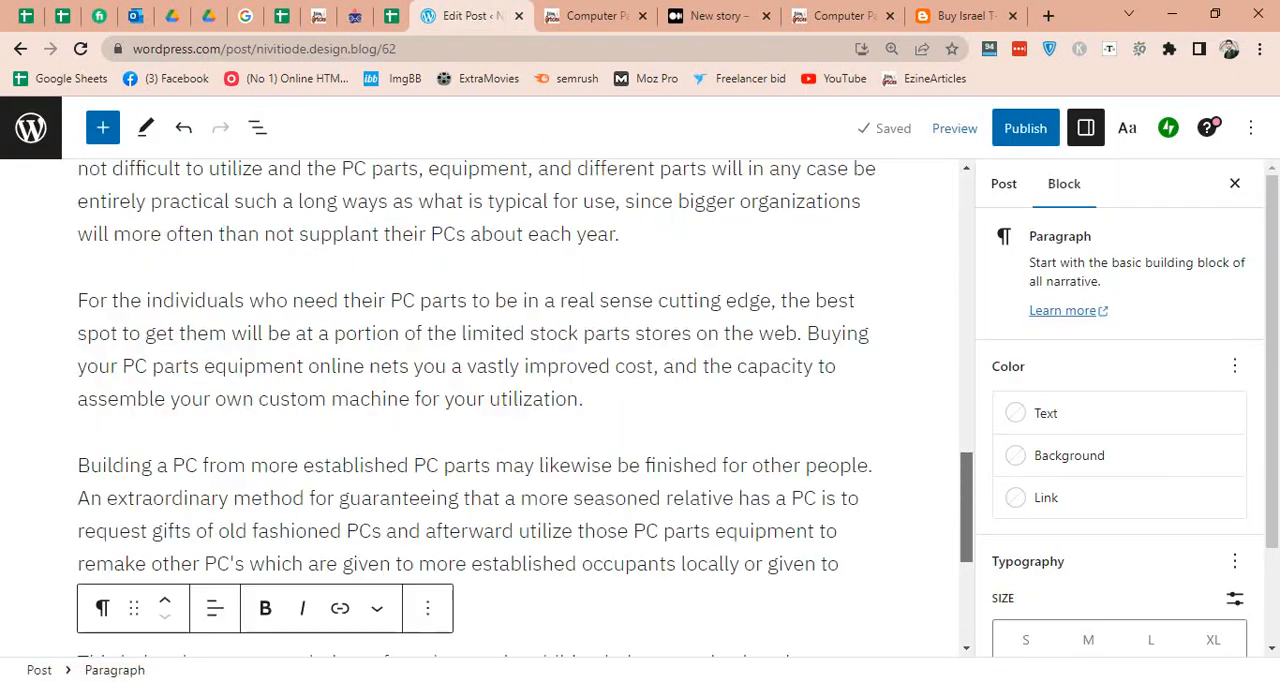
scroll(476, 407, up, 15)
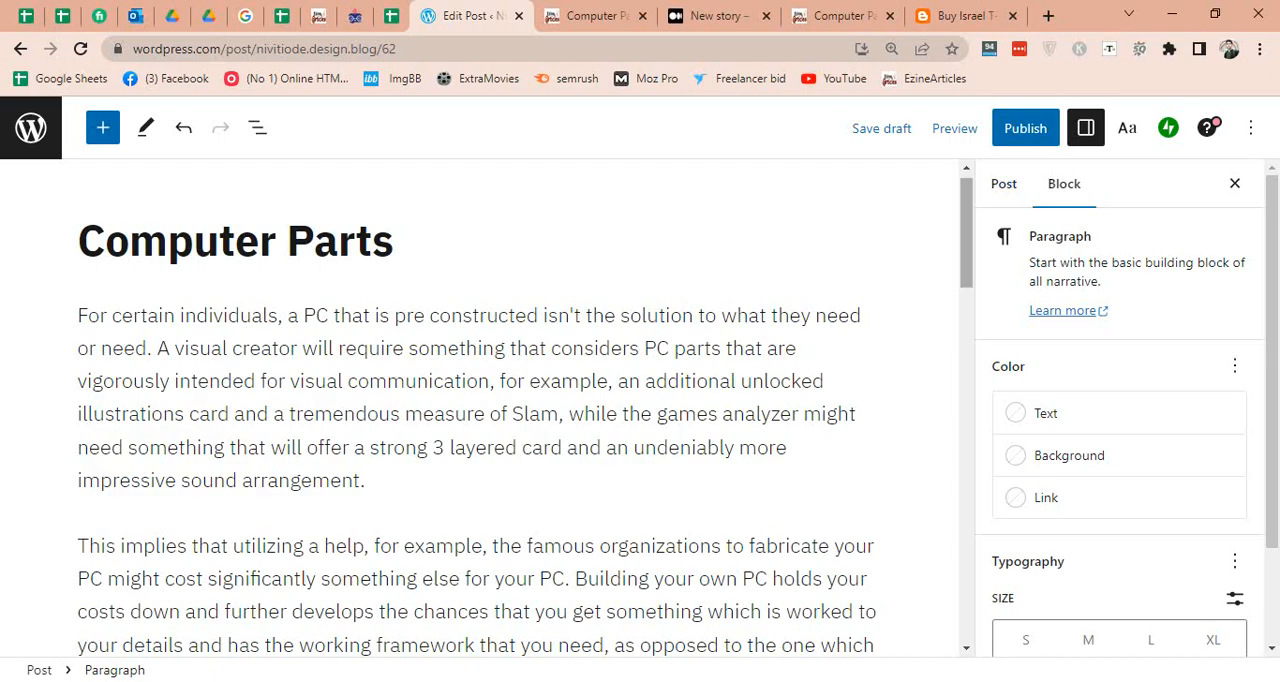
scroll(476, 407, down, 4)
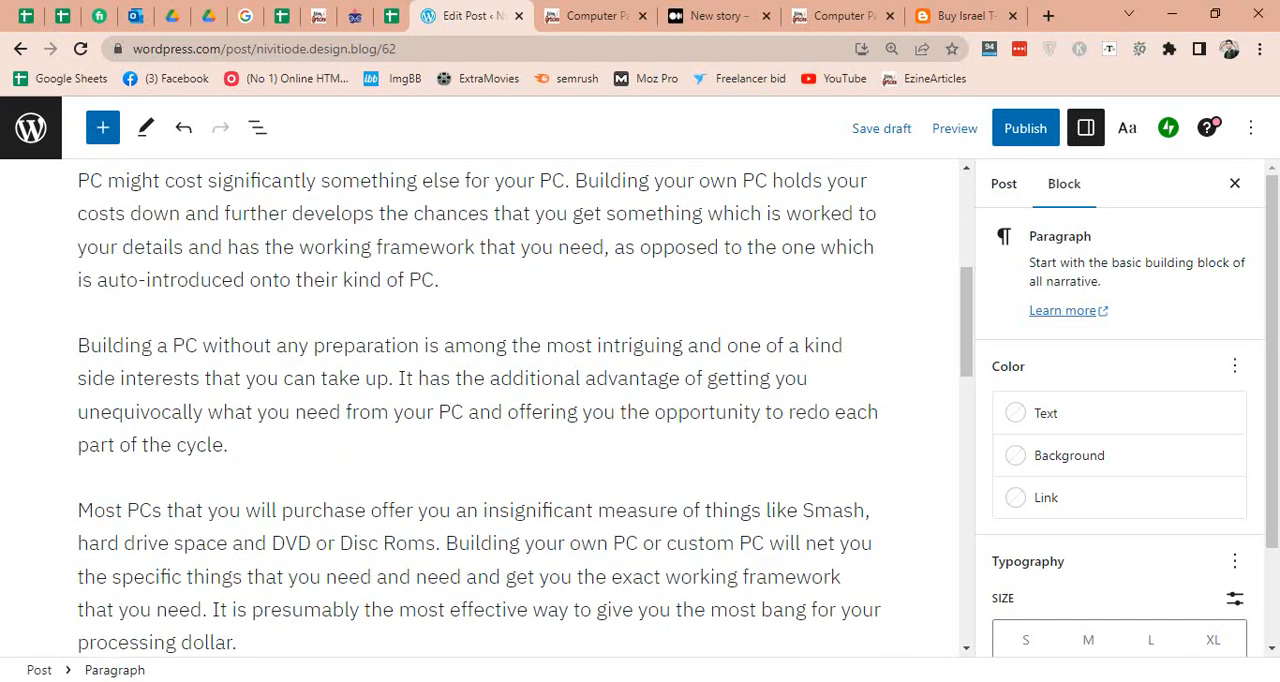
scroll(440, 475, down, 1)
click(438, 475)
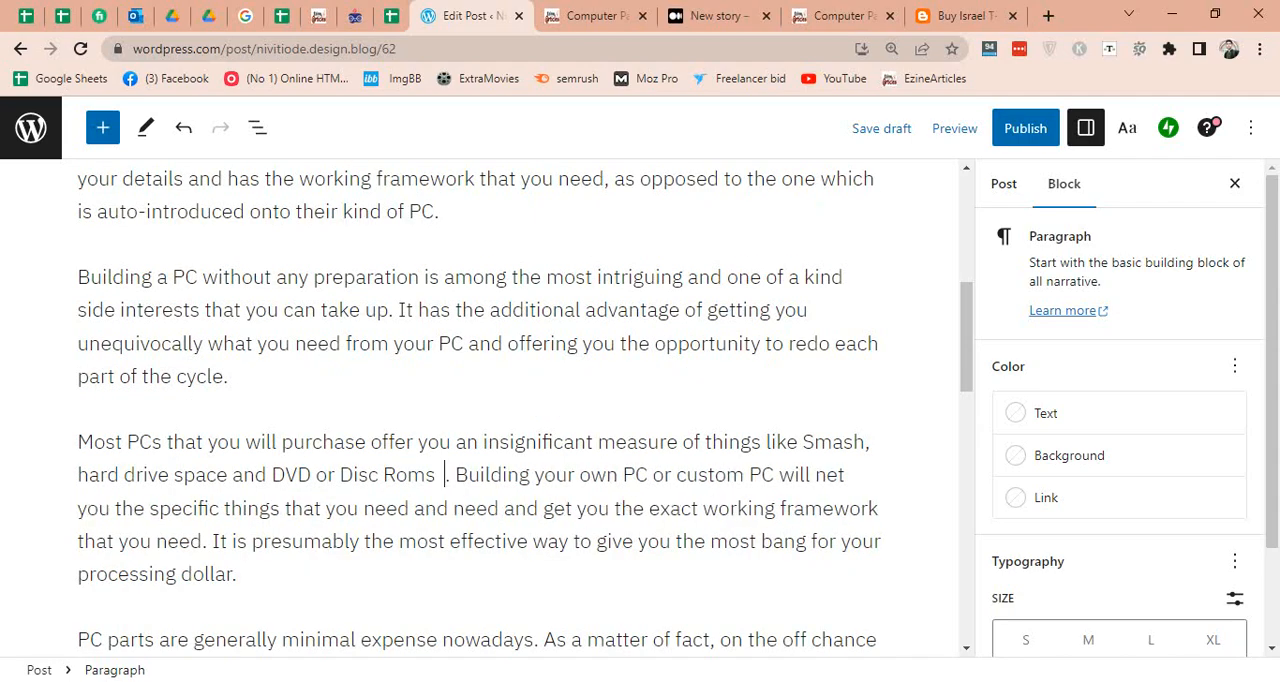
key(ctrl+v)
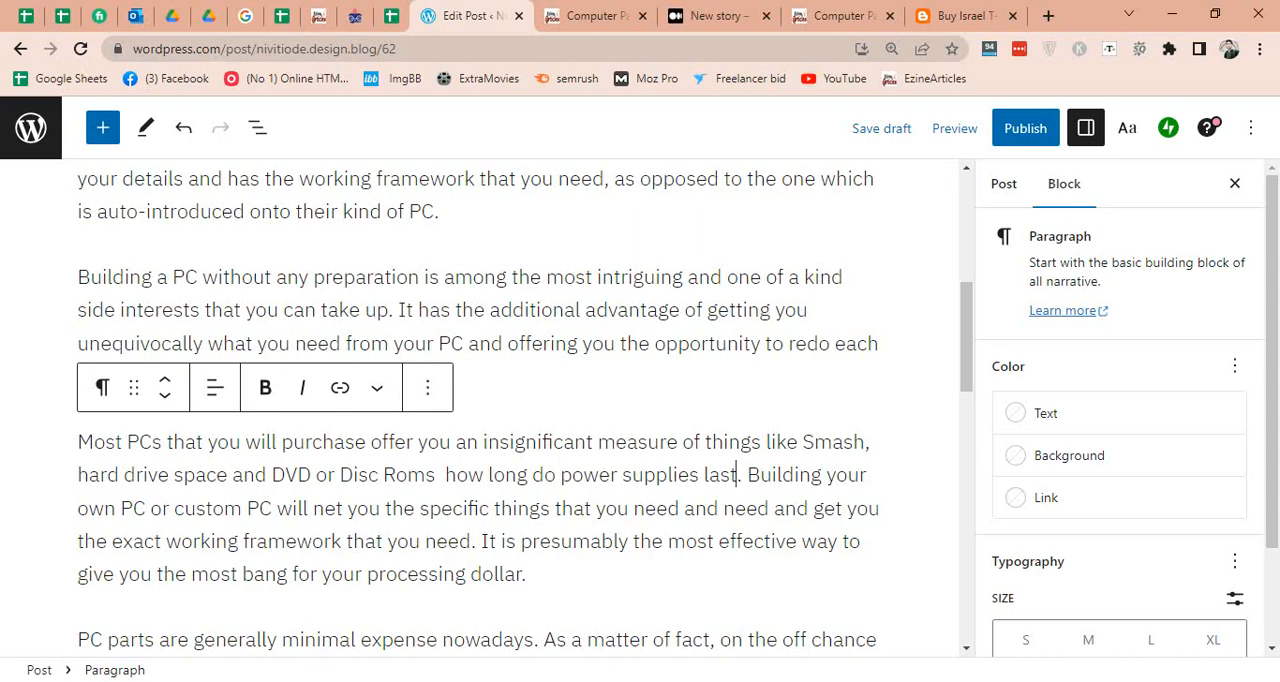
End the sentence before the inserted keyword with a period and add the lead-in "Also Check".
text(. )
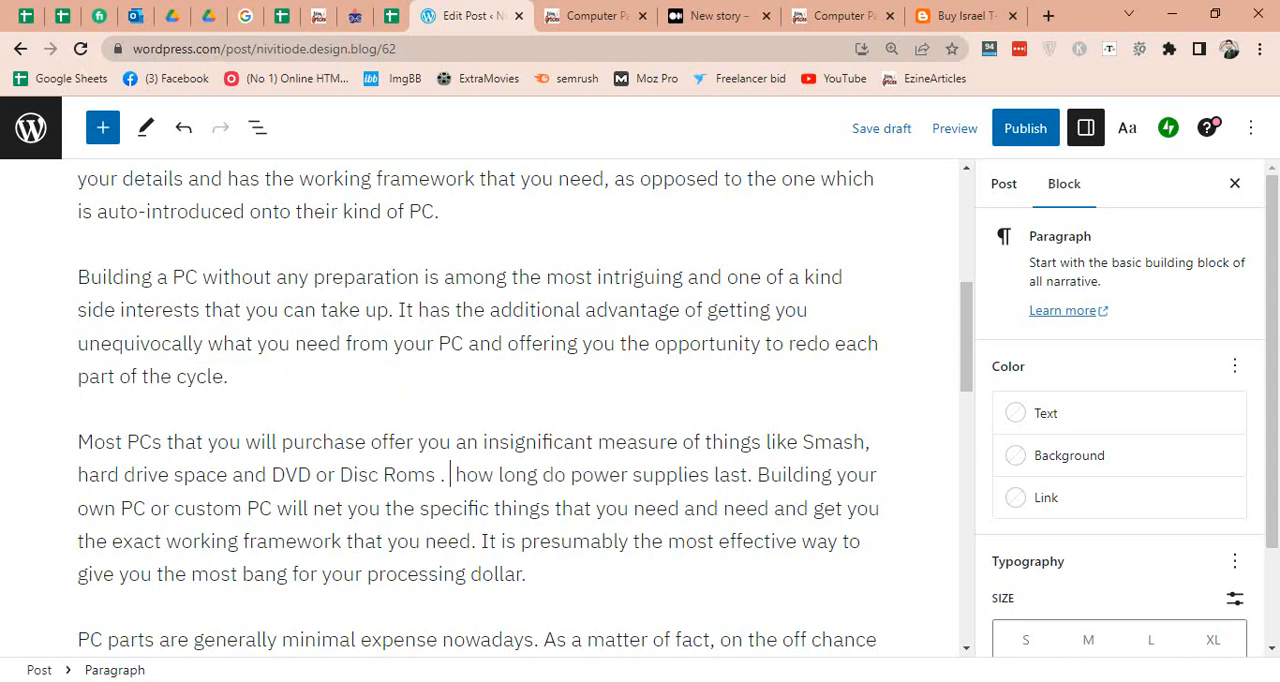
text(Also)
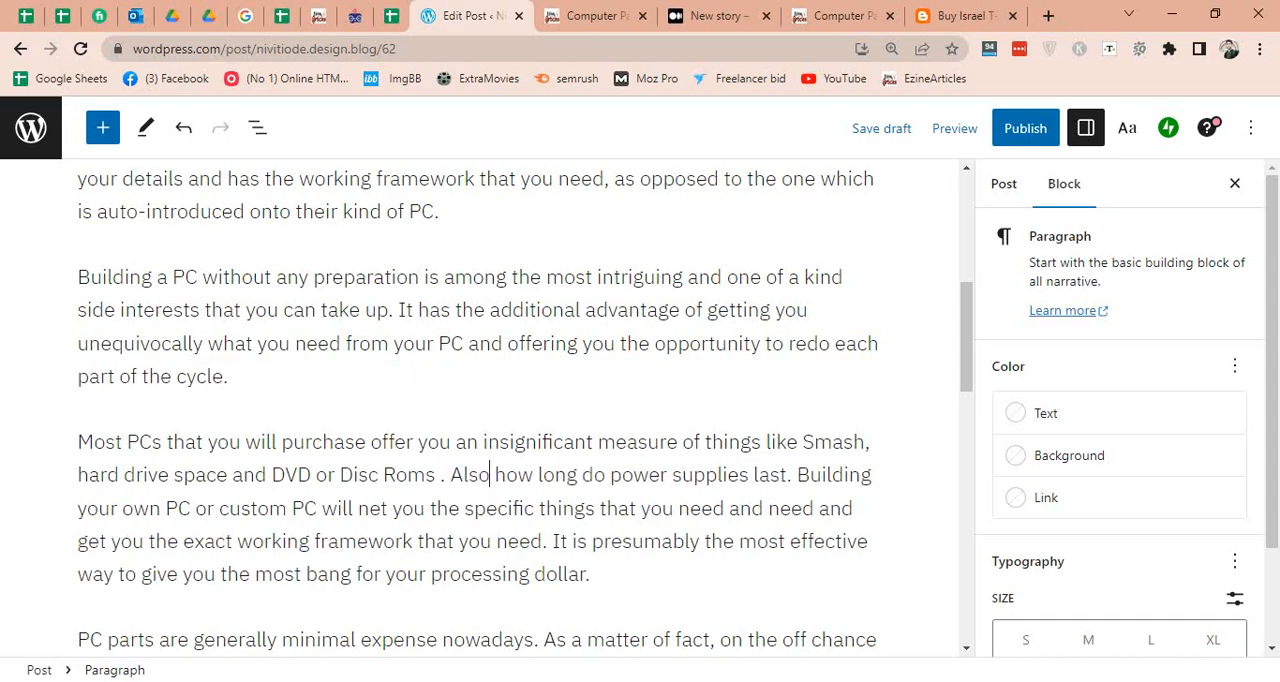
text( C )
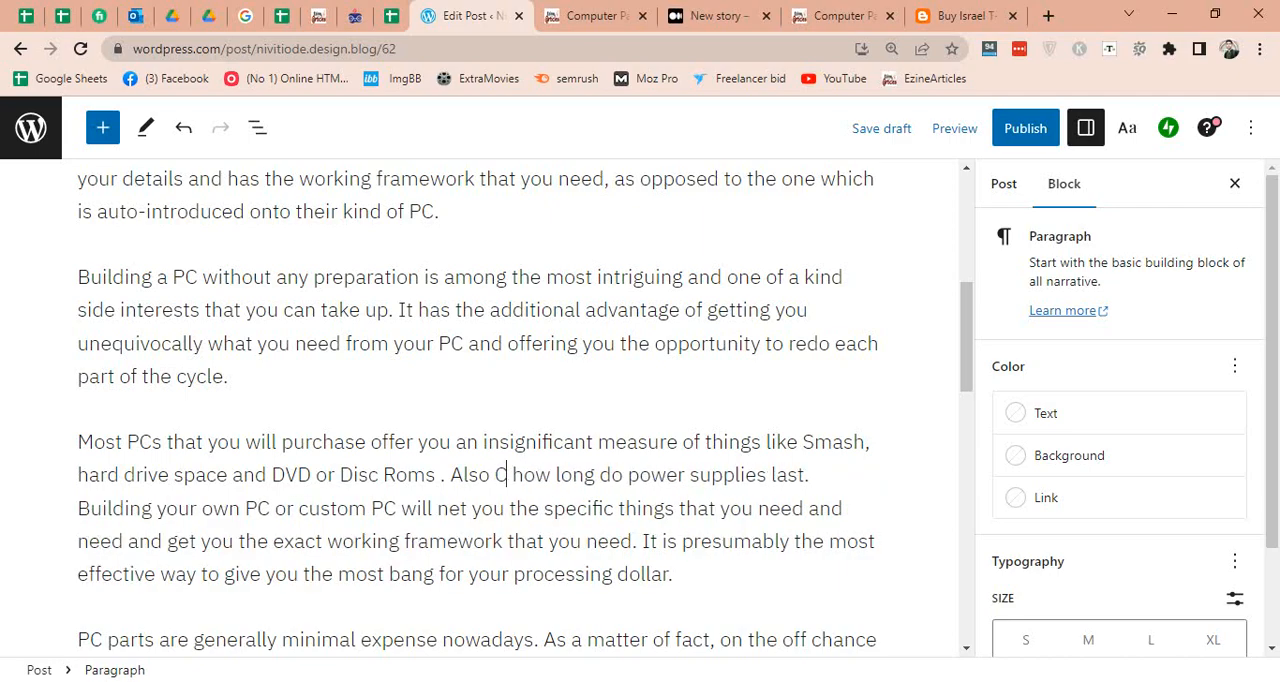
text(heck)
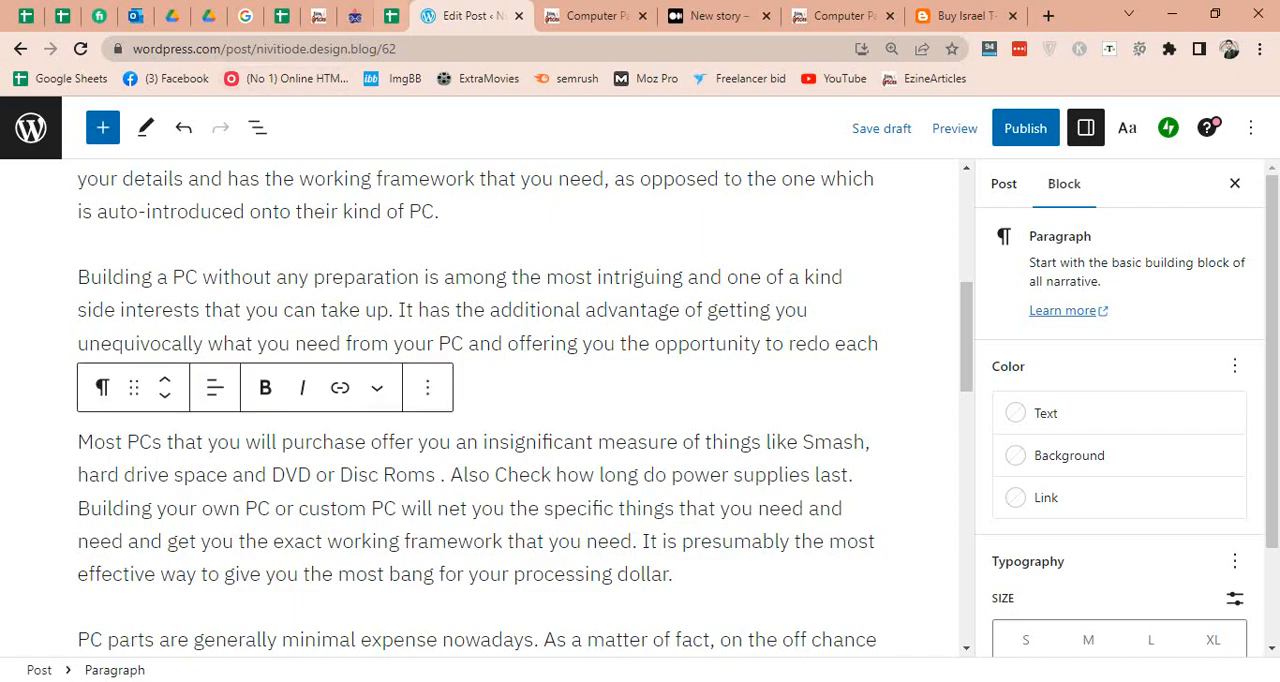
Link the keyword "how long do power supplies last" in the post to its yourpcguider.com address from B5 of the sheet.
click(391, 16)
key(Left)
key(ctrl+c)
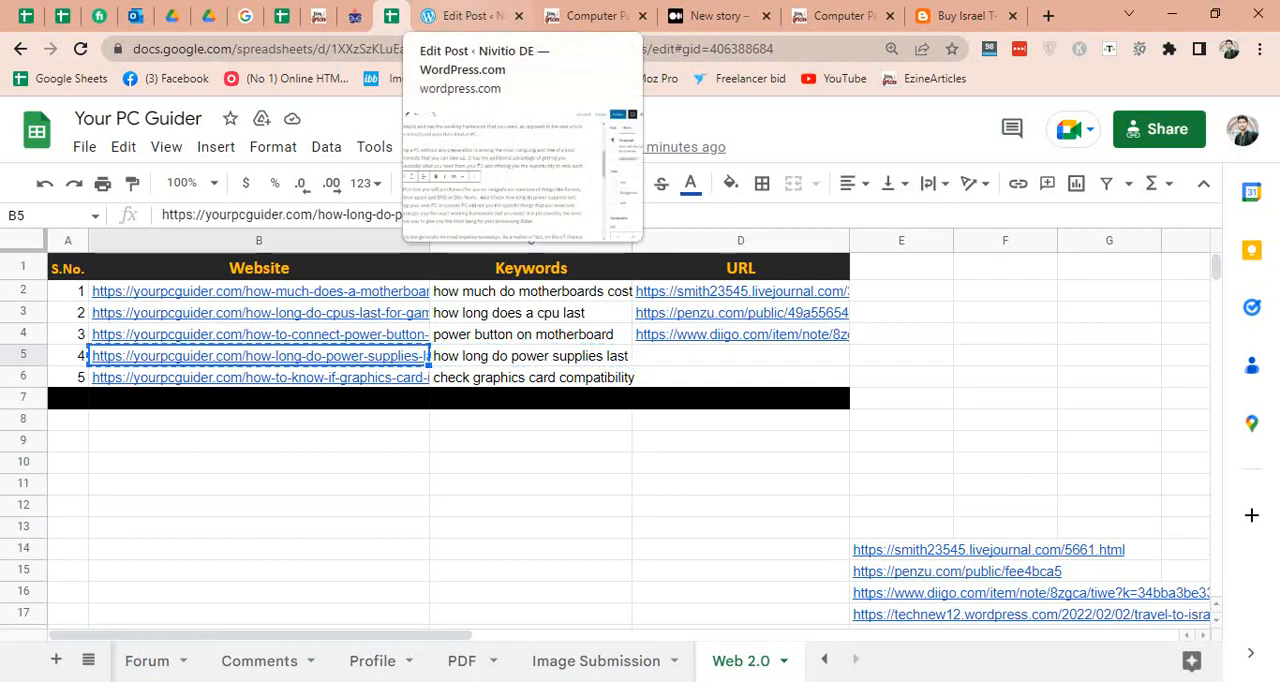
click(465, 16)
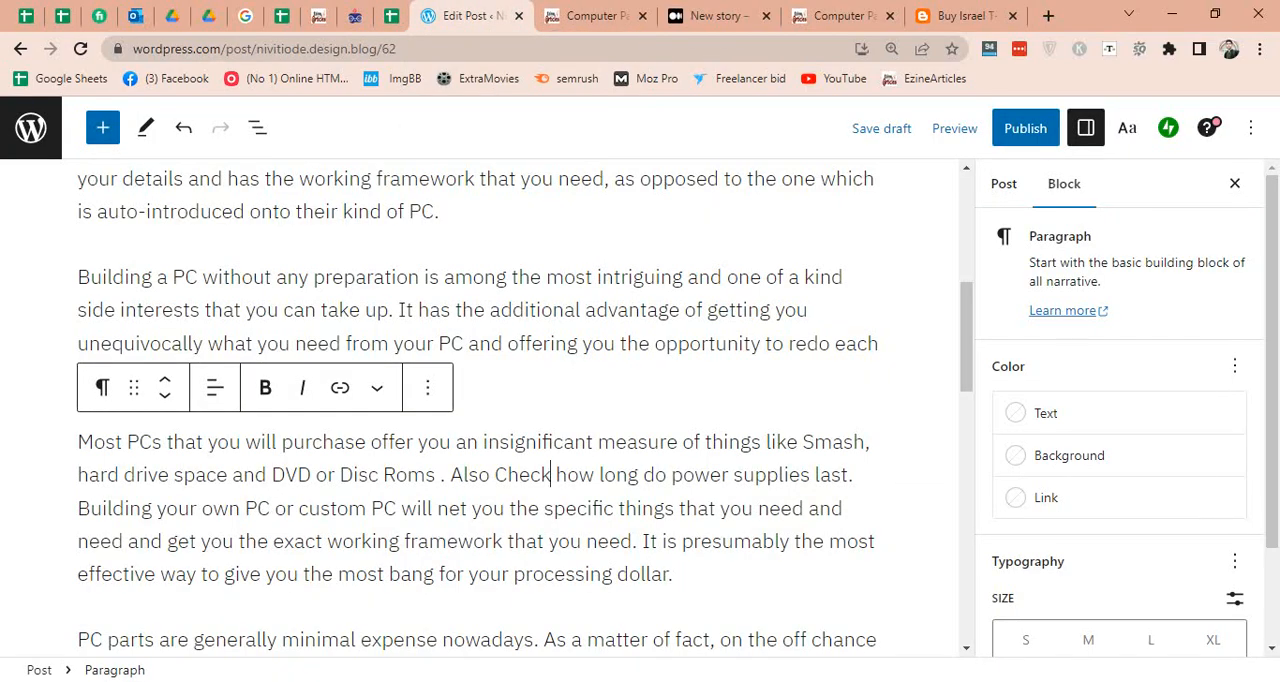
drag(556, 474, 848, 474)
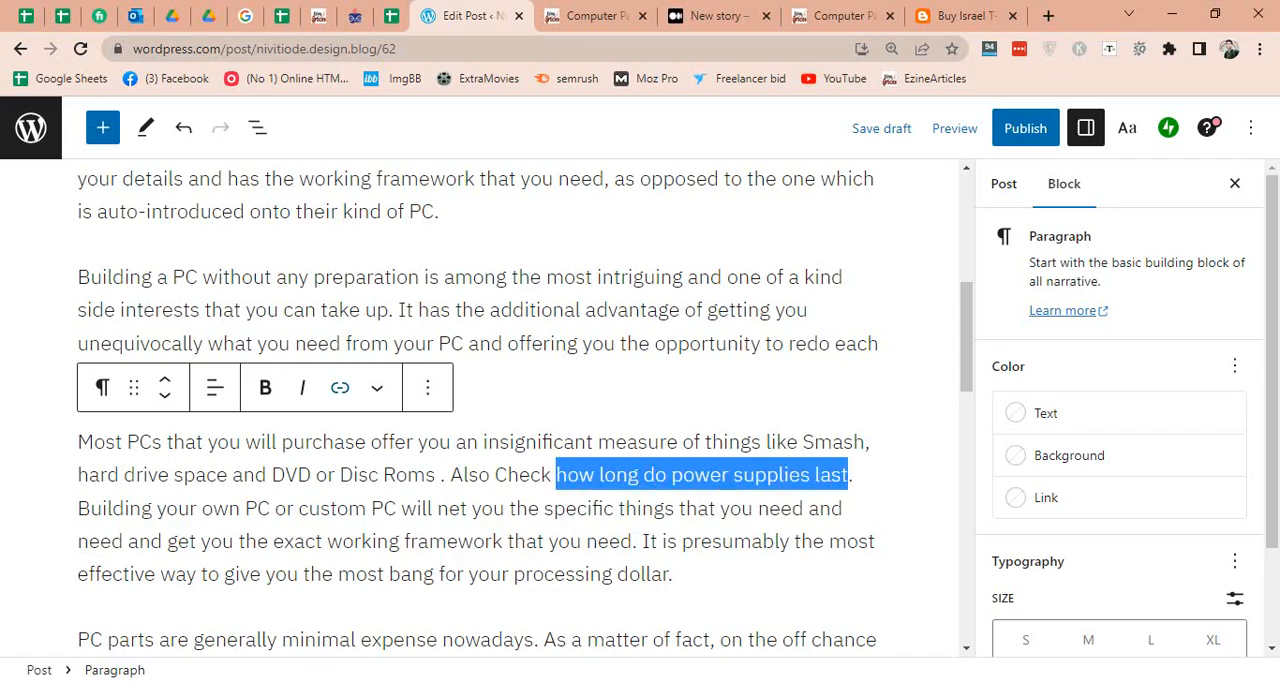
click(340, 388)
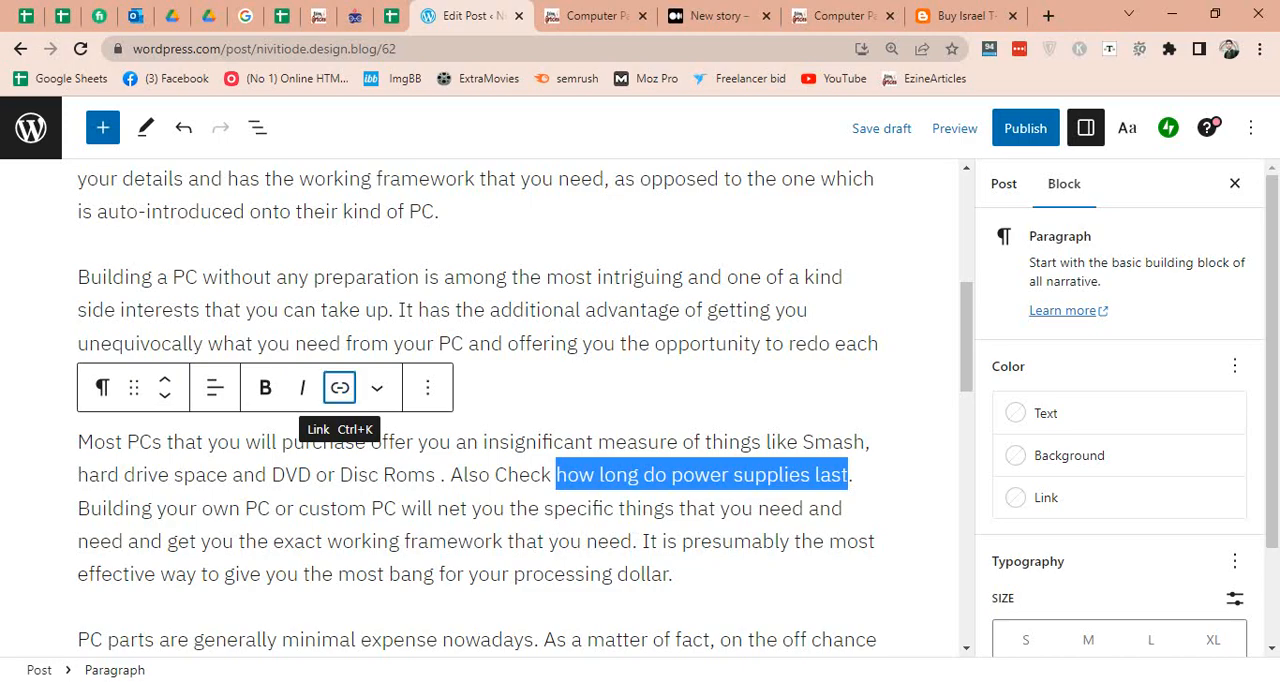
key(ctrl+v)
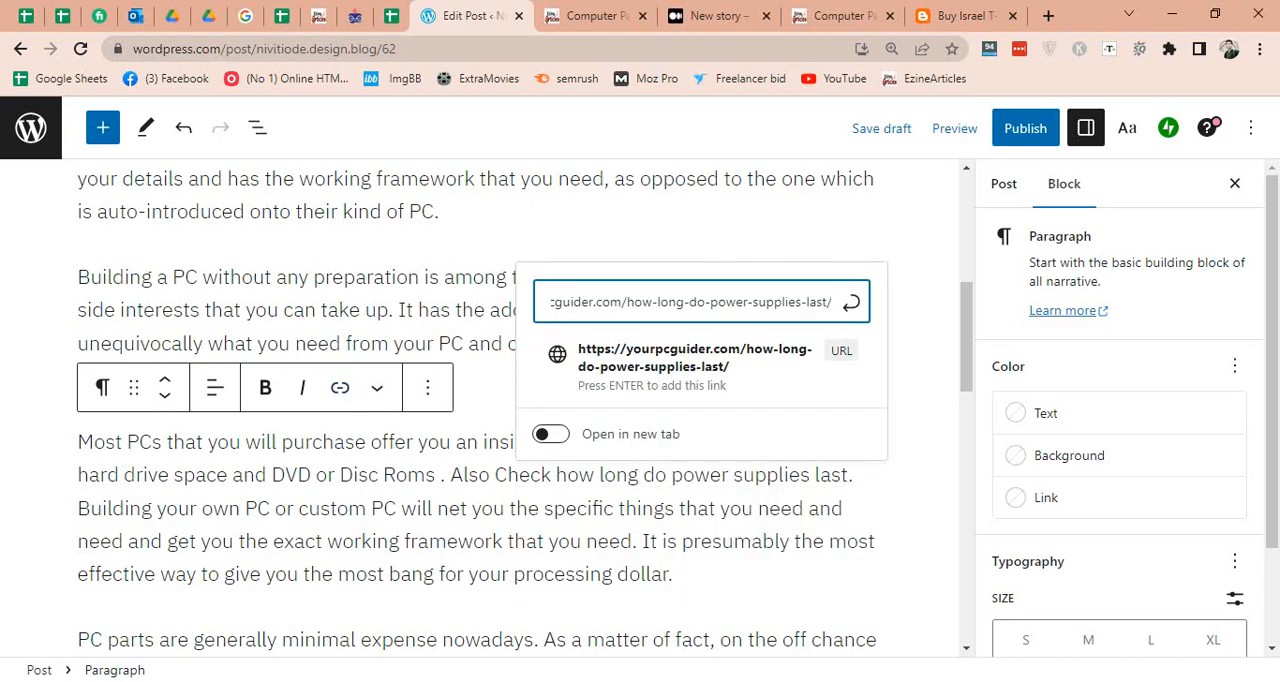
key(Down)
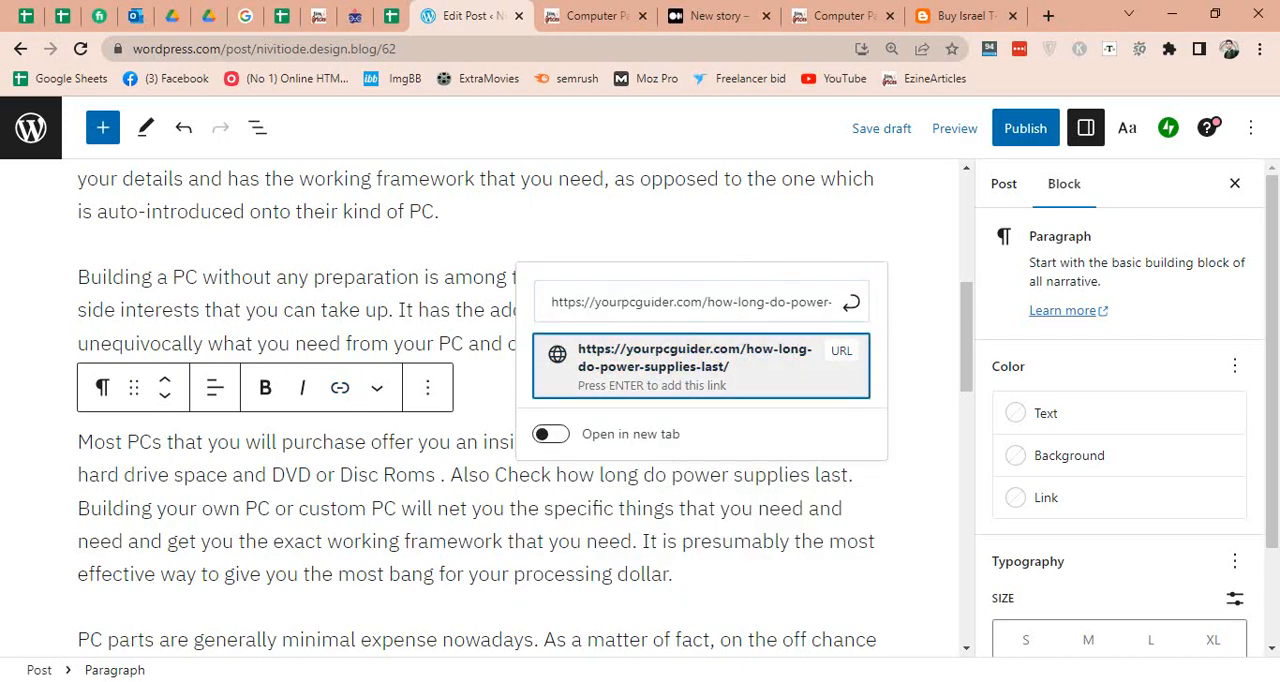
key(Return)
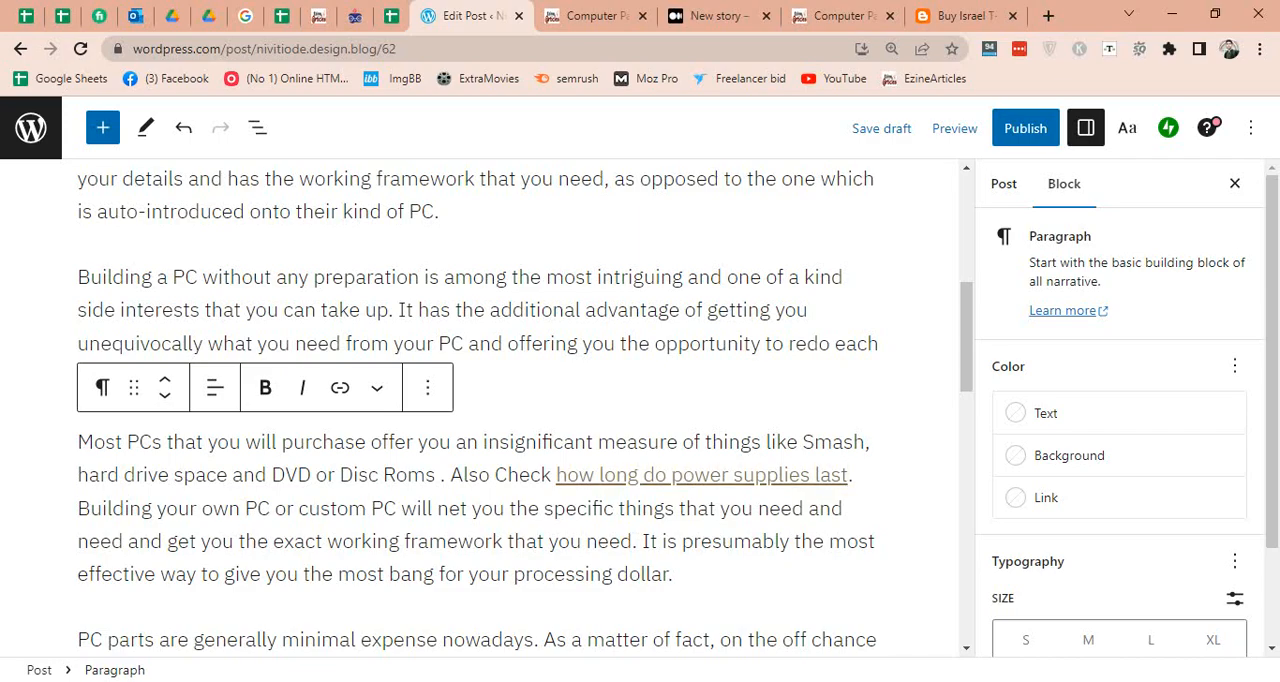
Publish the WordPress post and view its live page down to the linked keyword.
click(1025, 128)
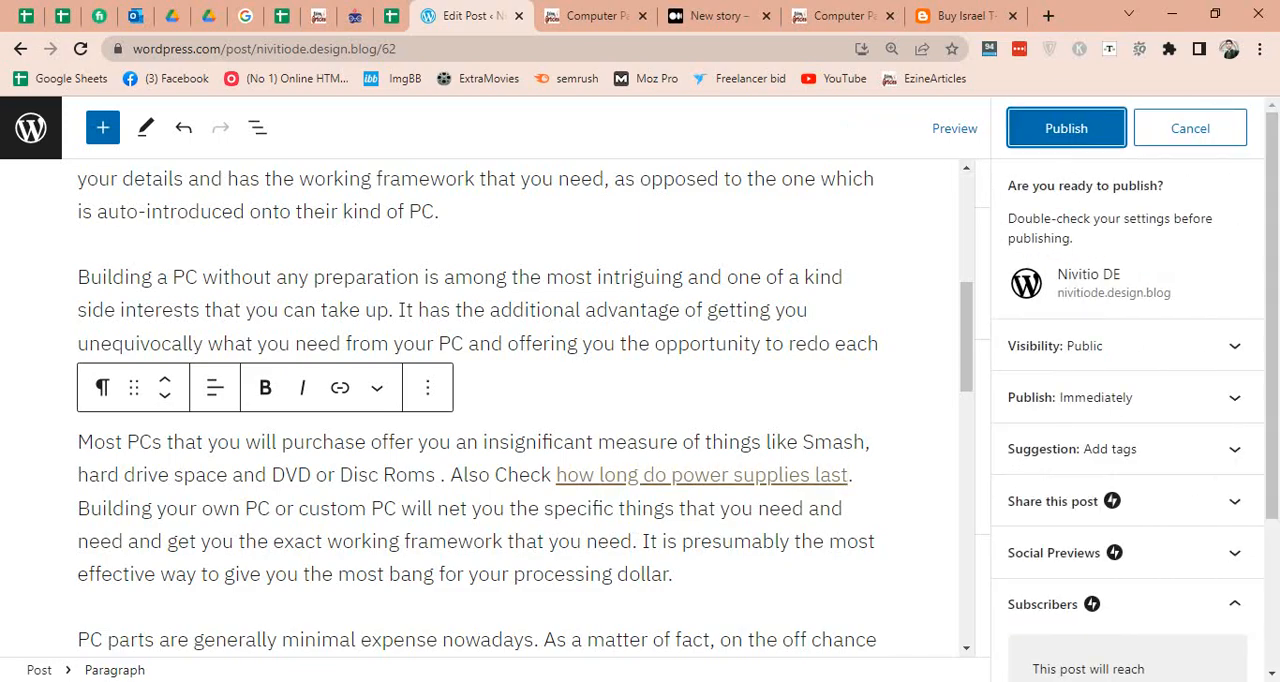
click(1025, 128)
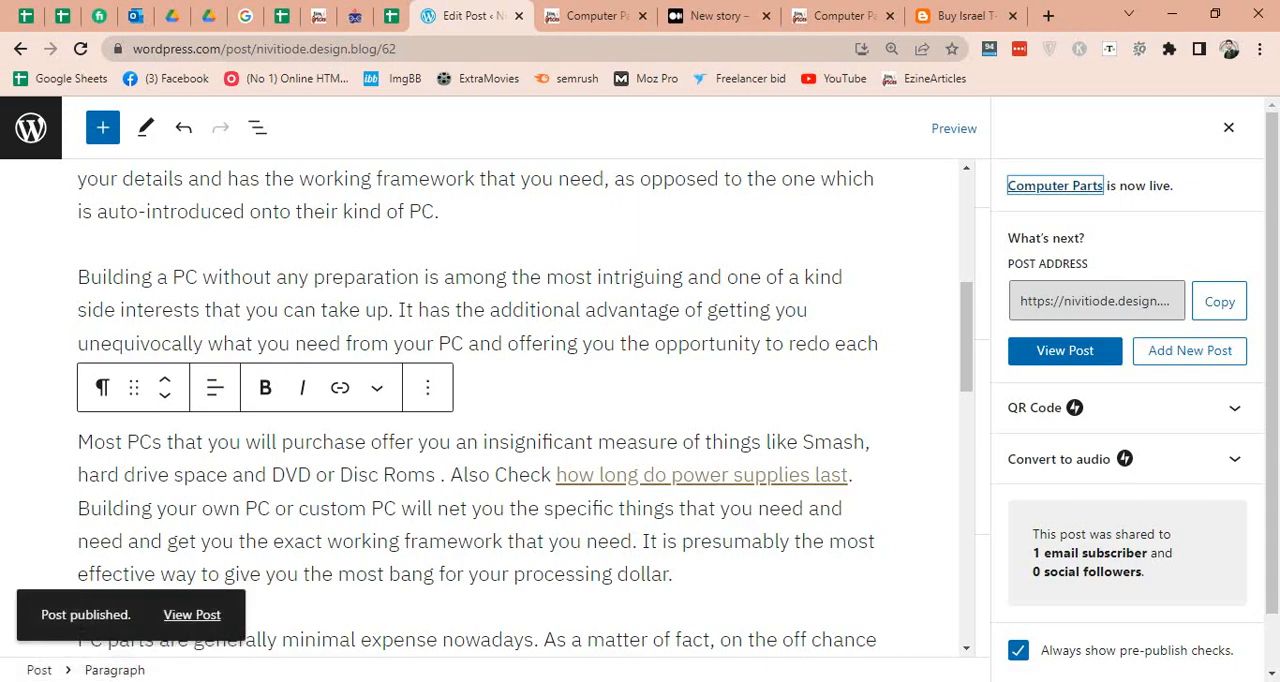
click(192, 614)
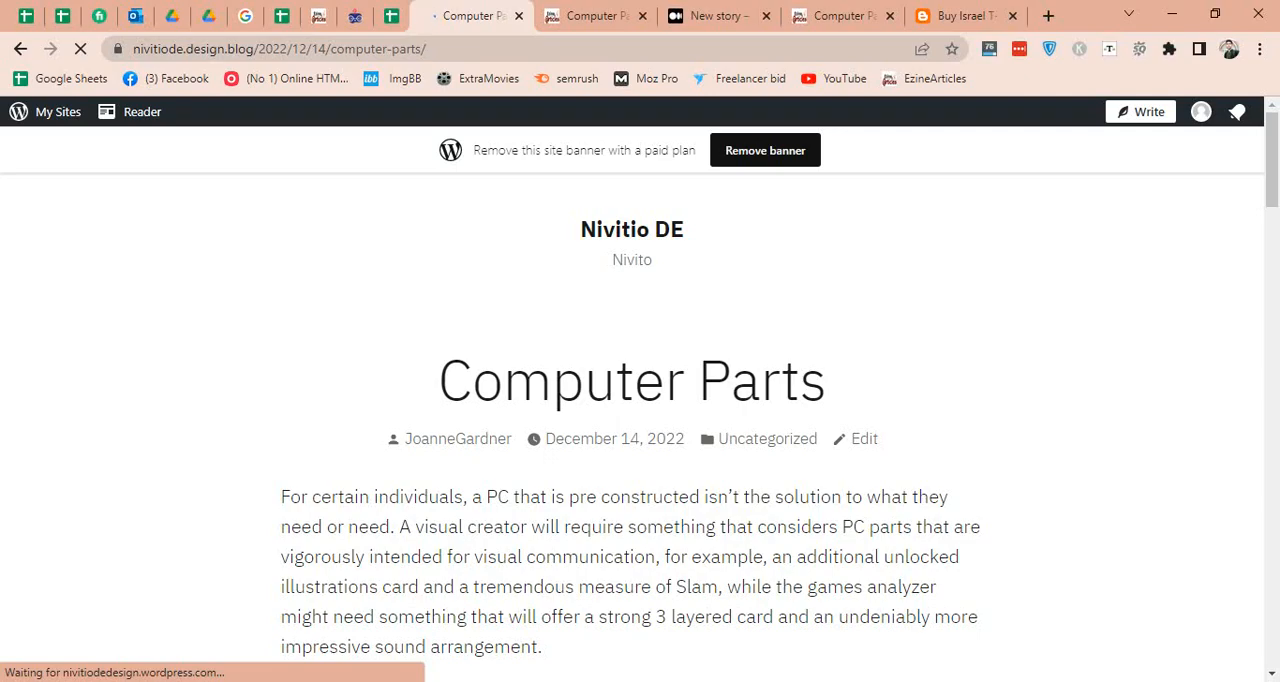
scroll(640, 400, down, 7)
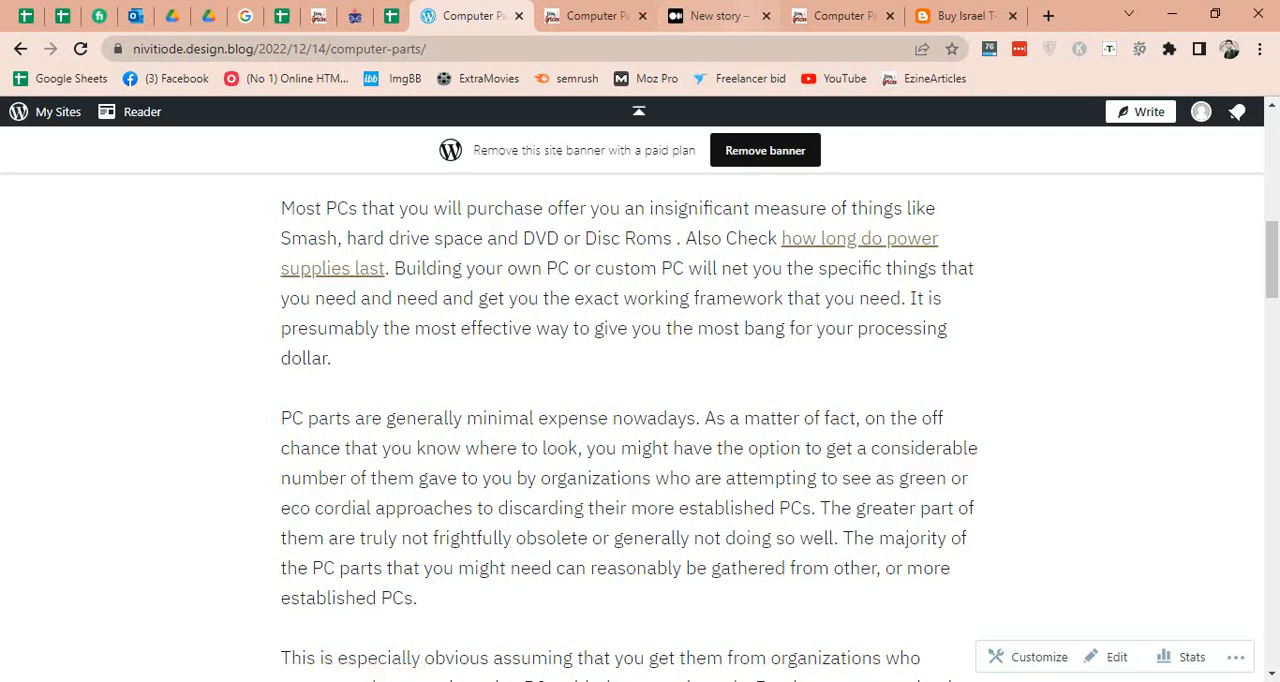
Copy the published WordPress post's address and record it in D5 of the Web 2.0 sheet for "how long do power supplies last".
key(ctrl+l)
key(ctrl+c)
key(BackSpace)
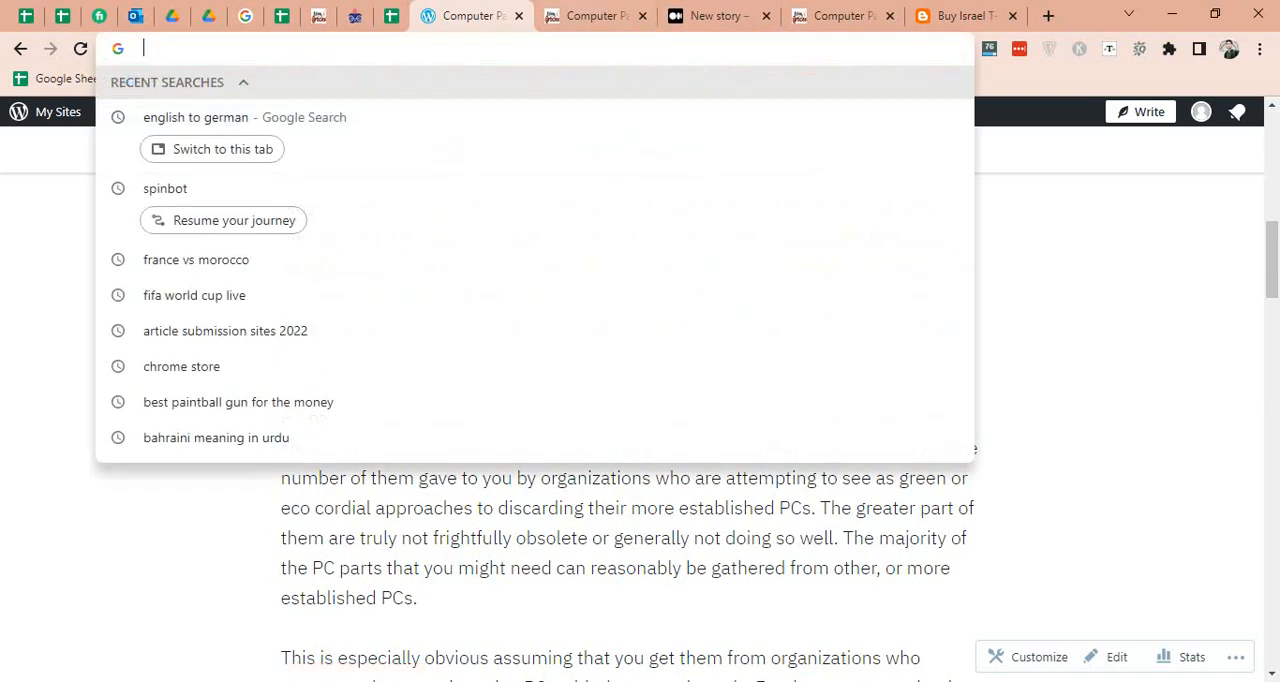
click(391, 15)
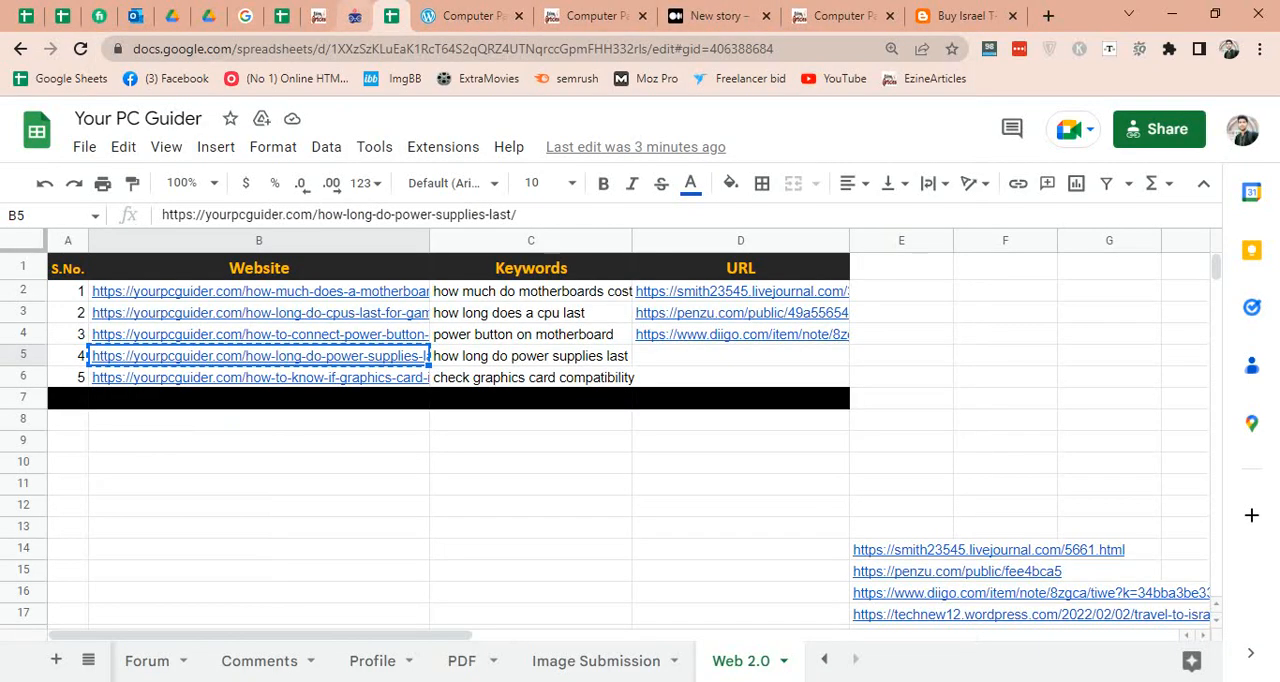
click(740, 356)
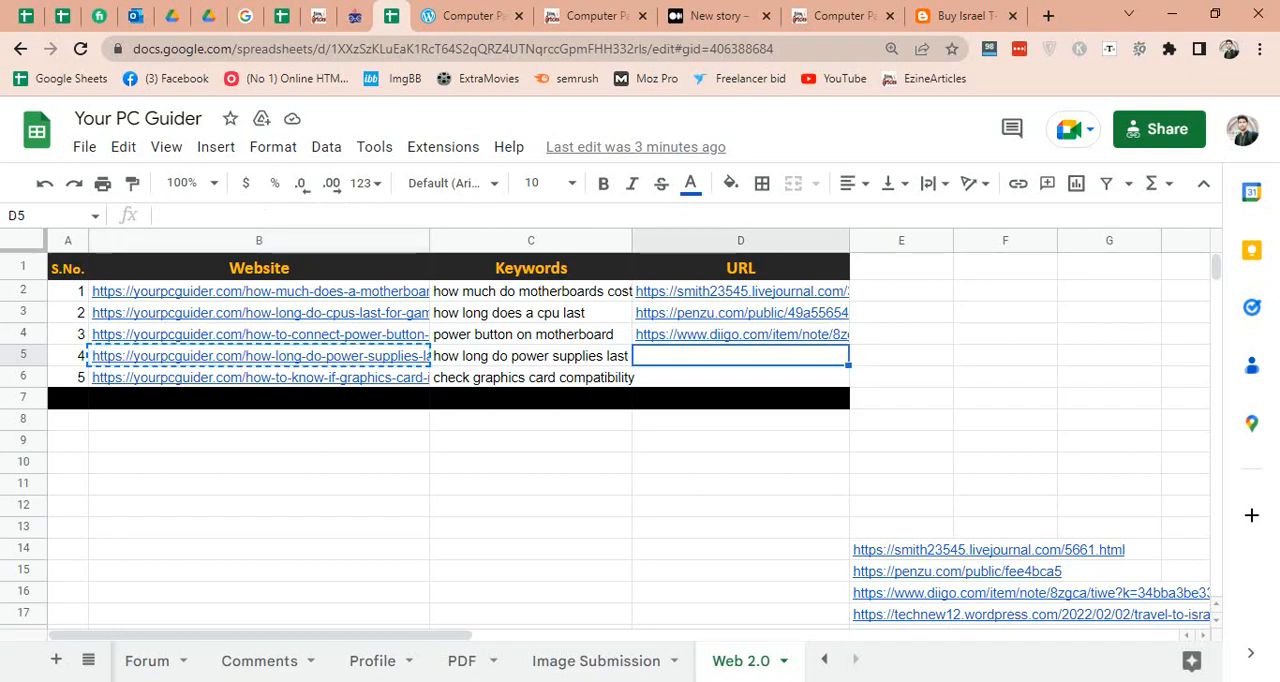
key(ctrl+v)
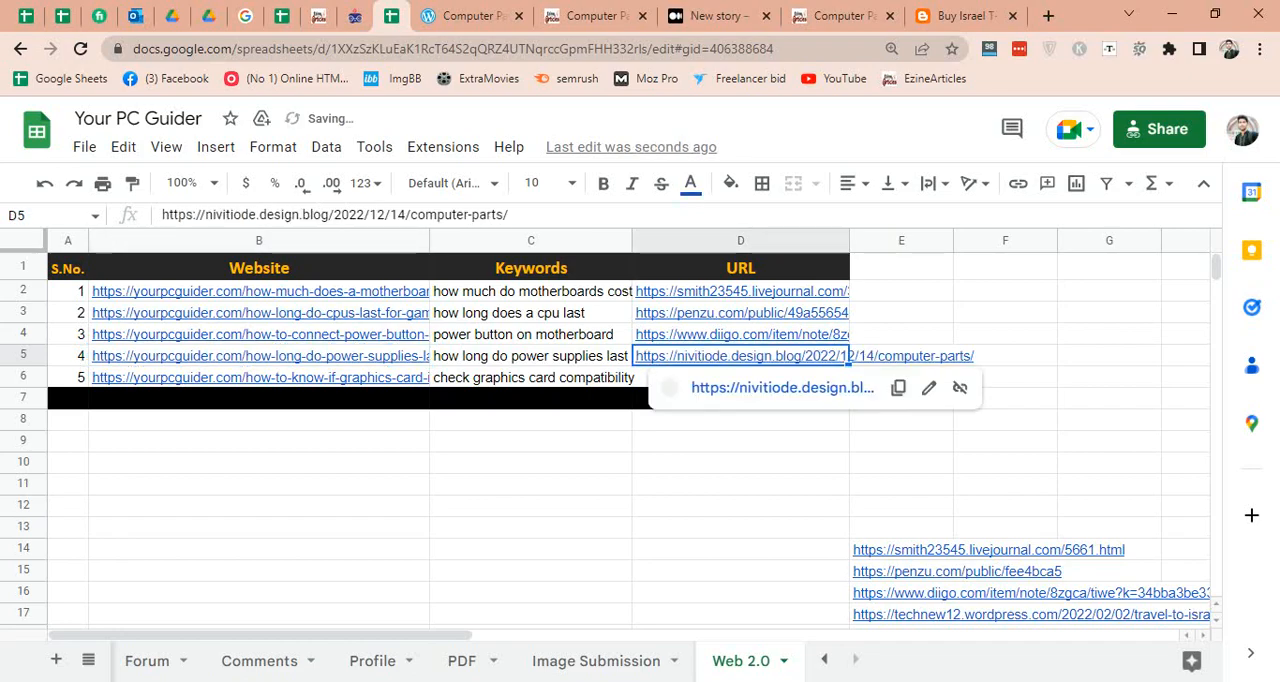
click(901, 356)
click(740, 441)
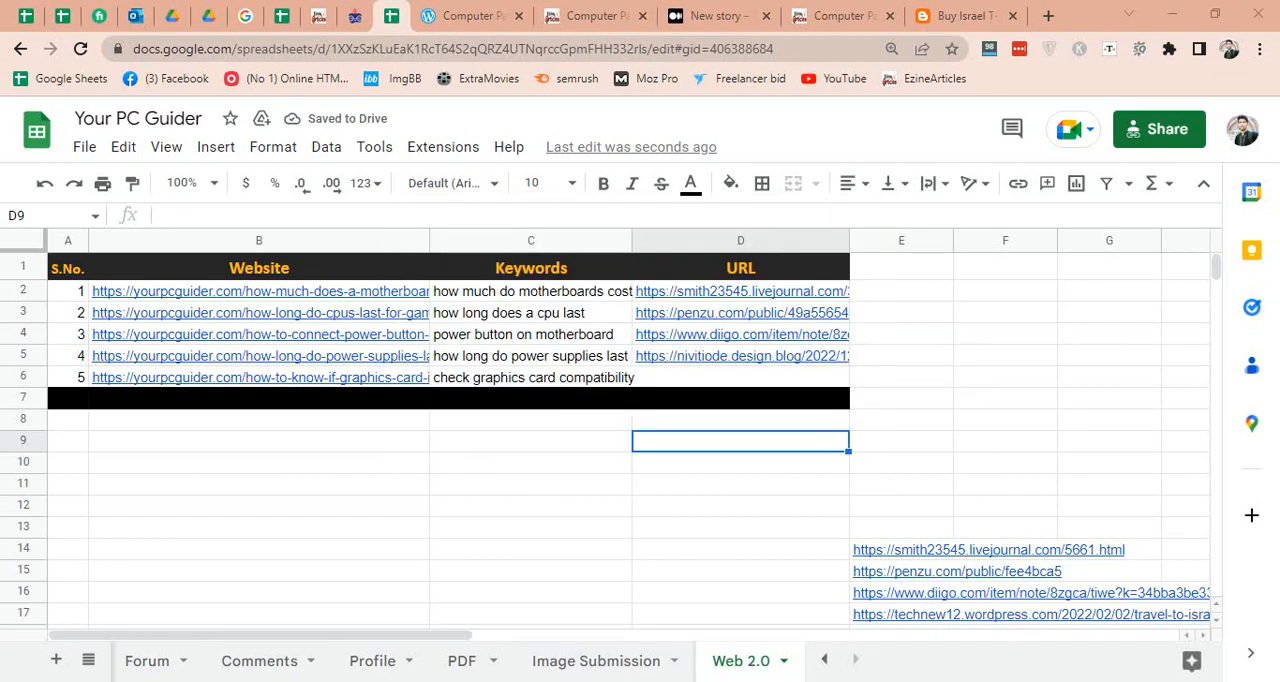
click(740, 506)
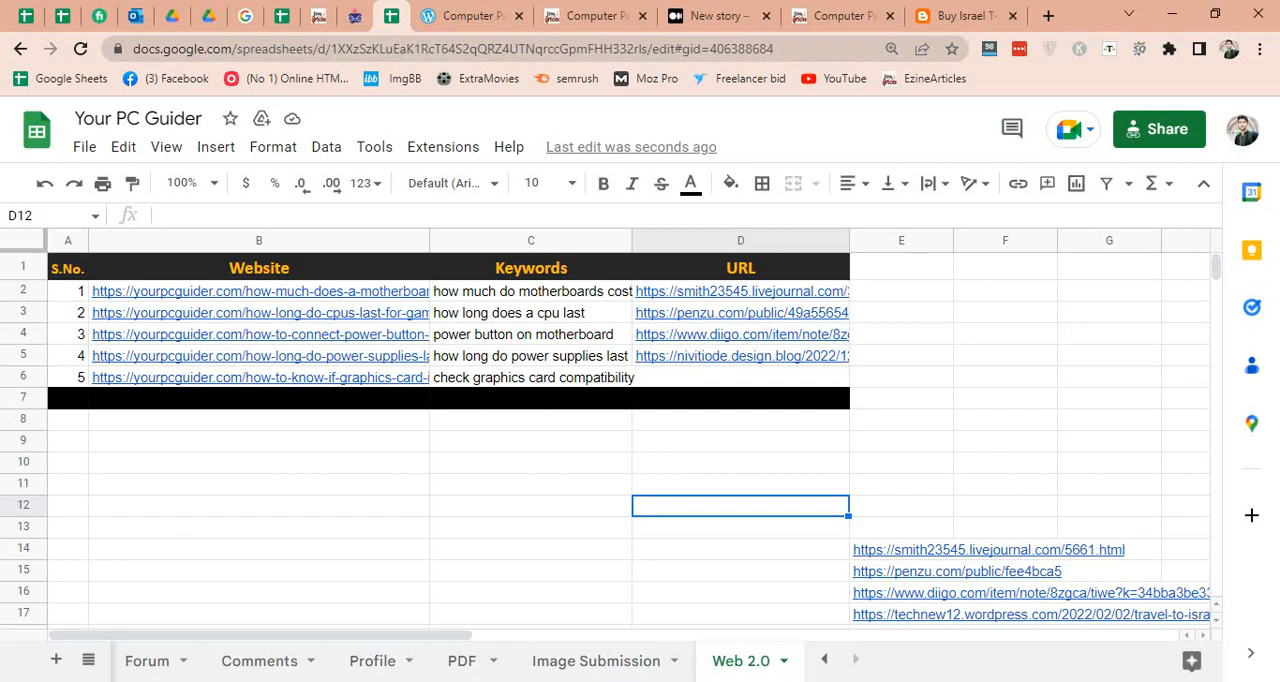
click(531, 420)
Close the published WordPress post and the "Computer Parts" EzineArticles source page, and return to the Your PC Guider sheet.
click(474, 16)
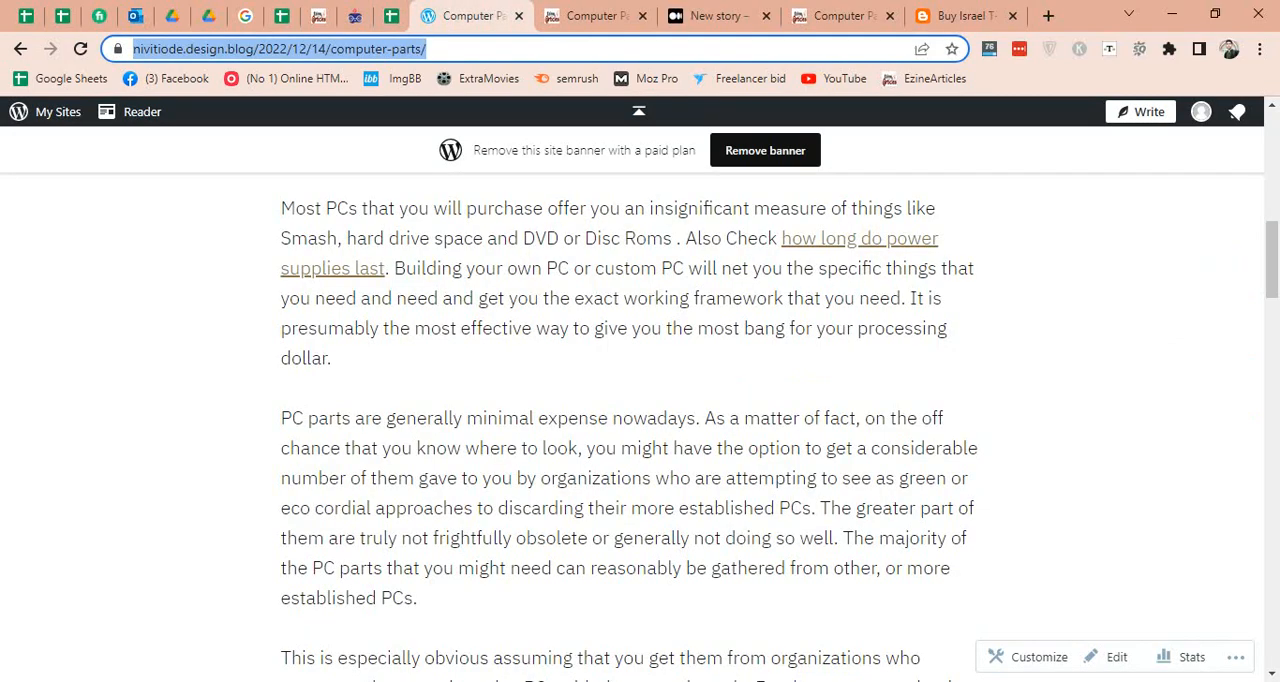
key(ctrl+w)
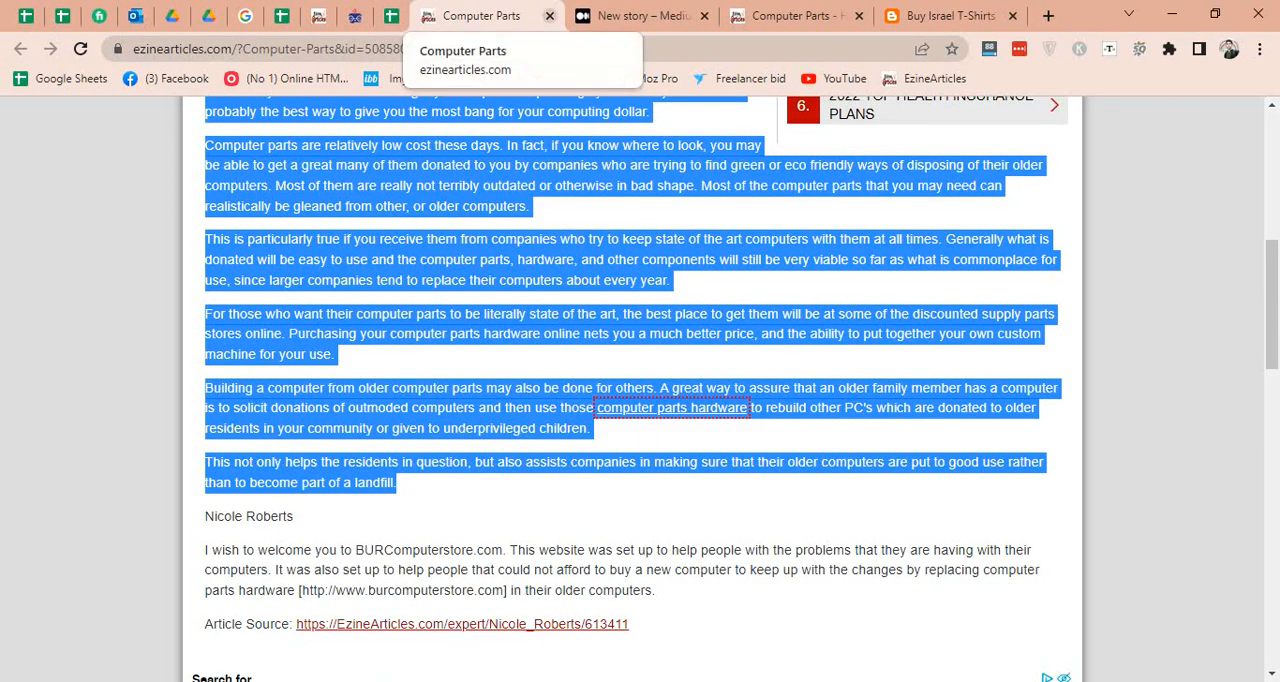
click(549, 16)
click(391, 16)
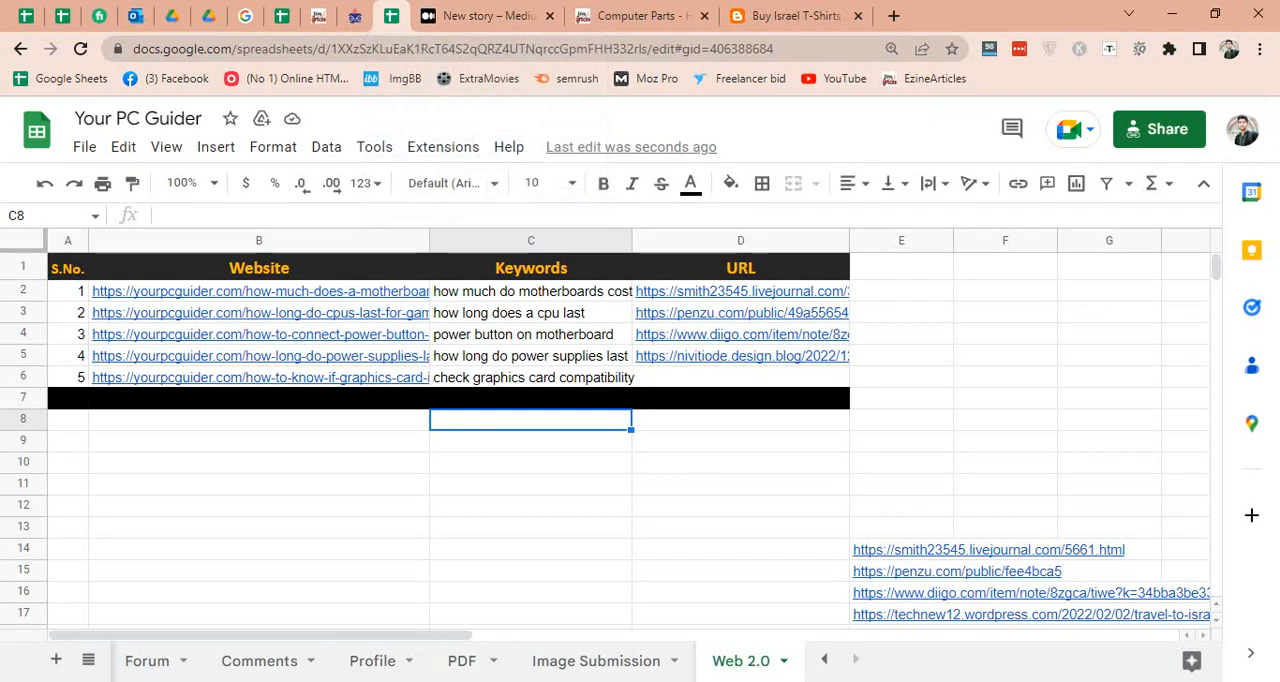